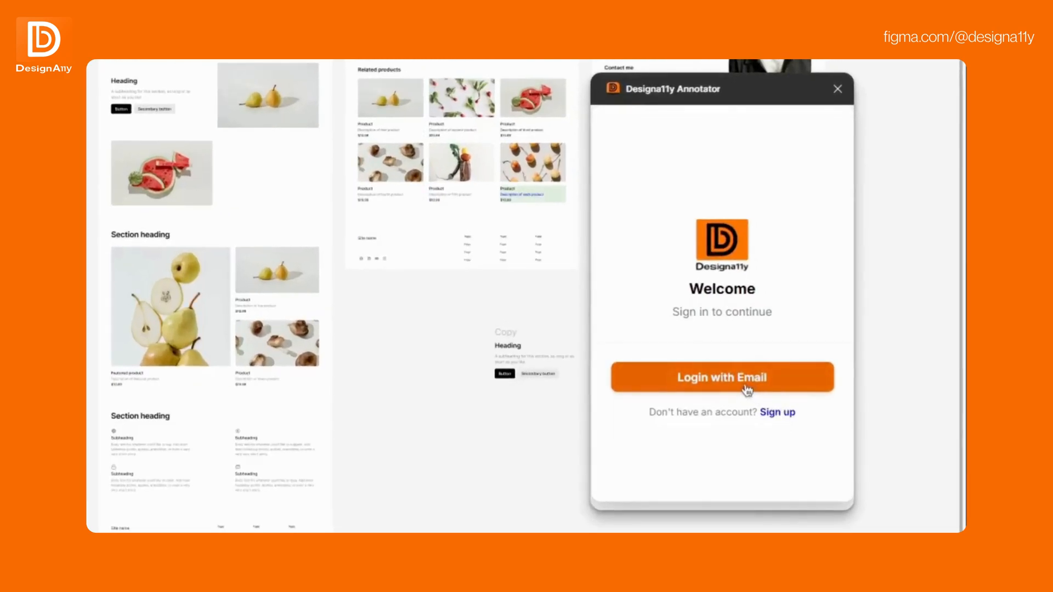
# - Log in to the plugin with email, entering the account's email address and password on the sign-in page
pyautogui.click(747, 390)
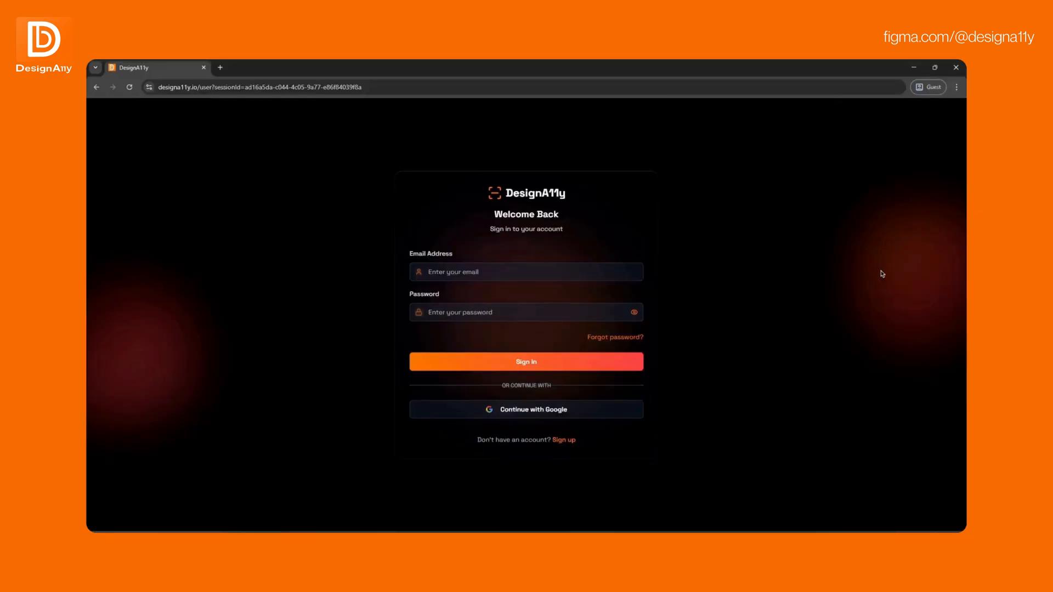
pyautogui.click(579, 269)
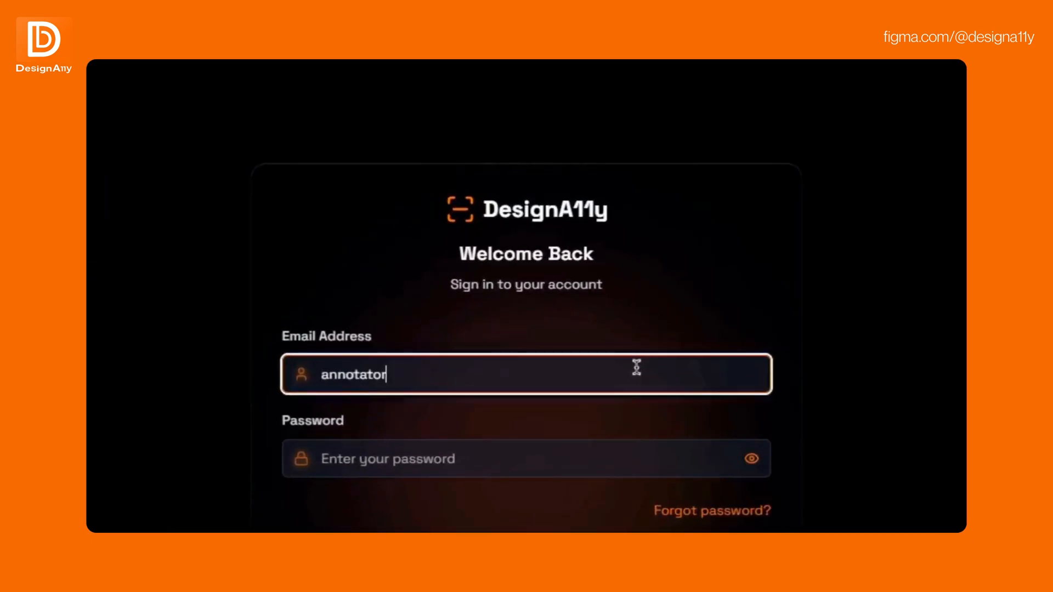
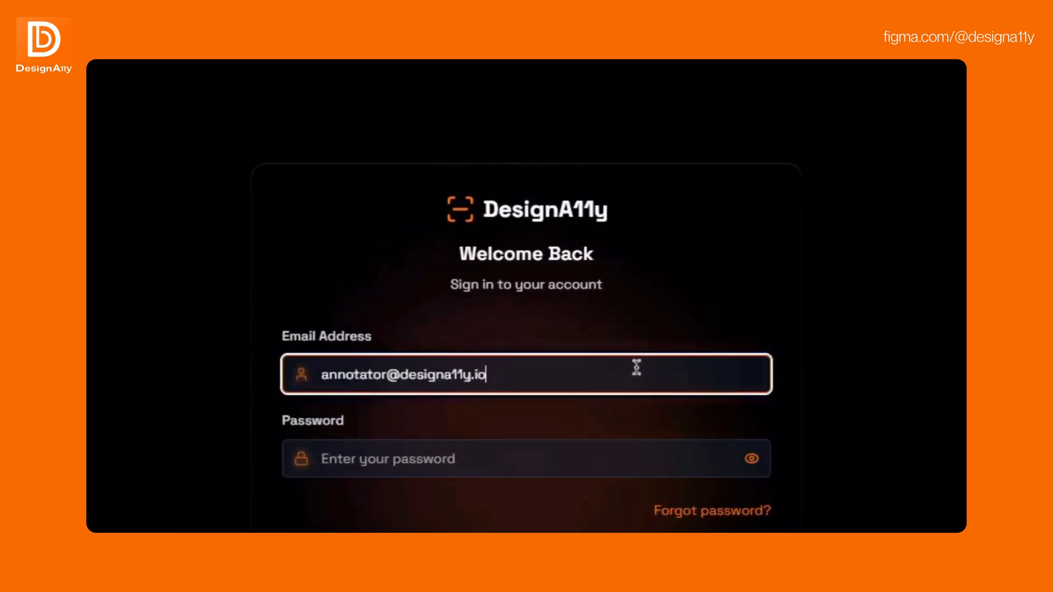
pyautogui.click(525, 460)
pyautogui.write('•••••••••••••')
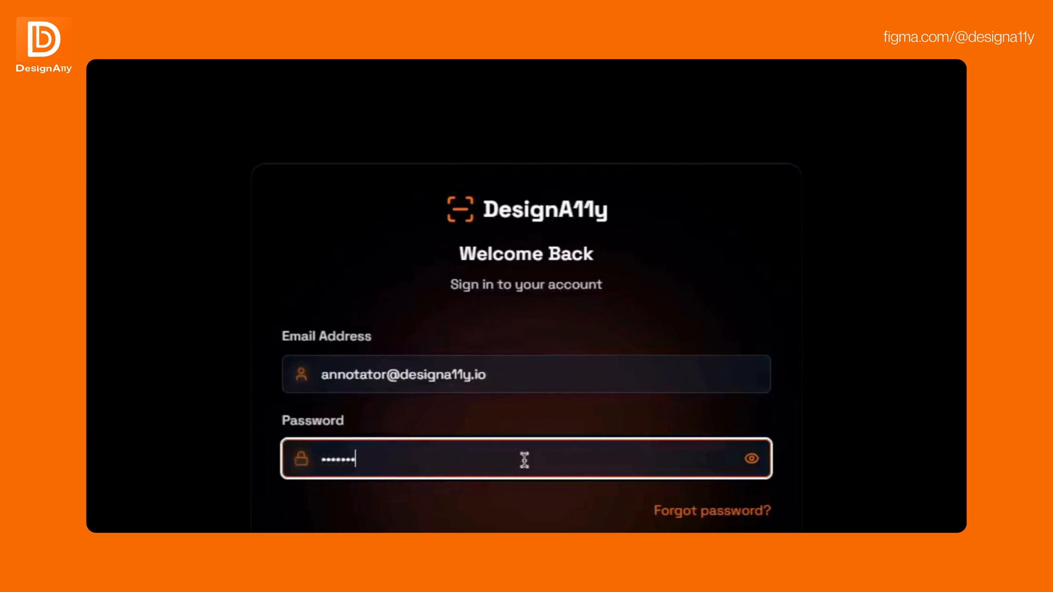
pyautogui.scroll(-5, 571, 395)
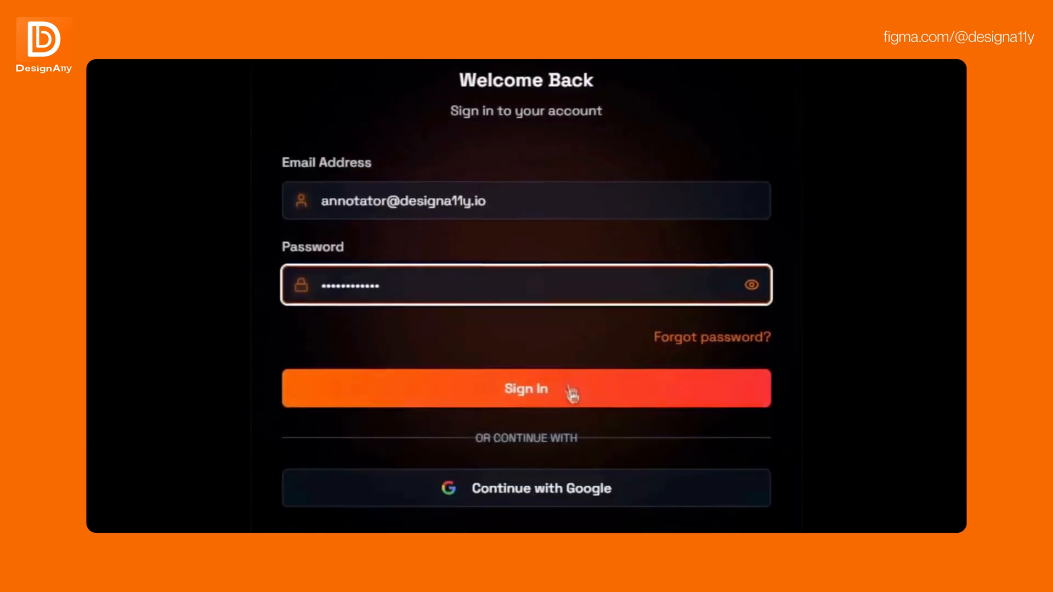
pyautogui.click(565, 329)
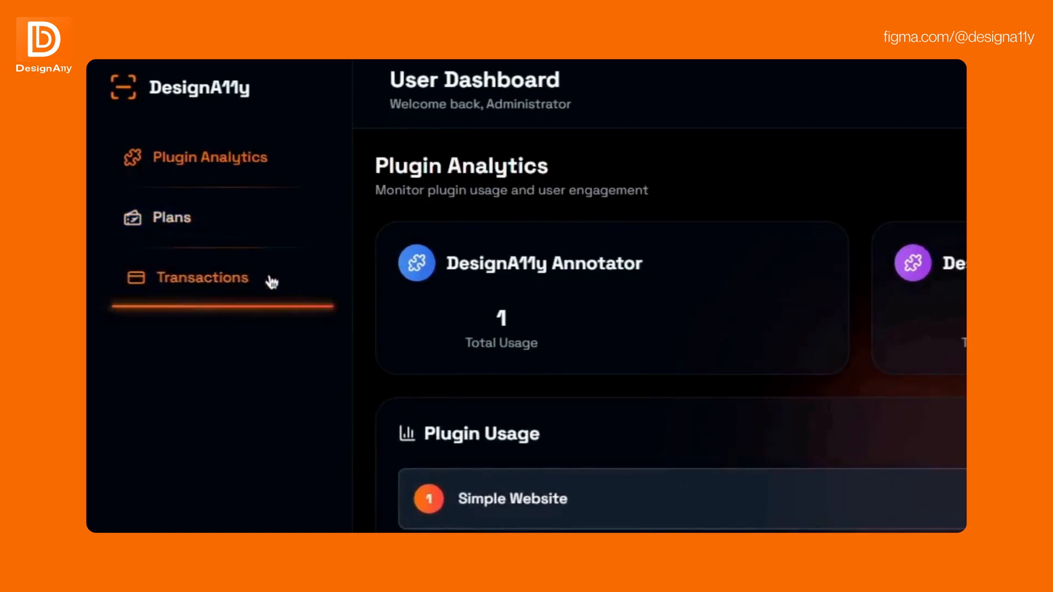
# - Review the pricing plans with the billing period switched to monthly, and open the transactions page of the dashboard
pyautogui.click(269, 222)
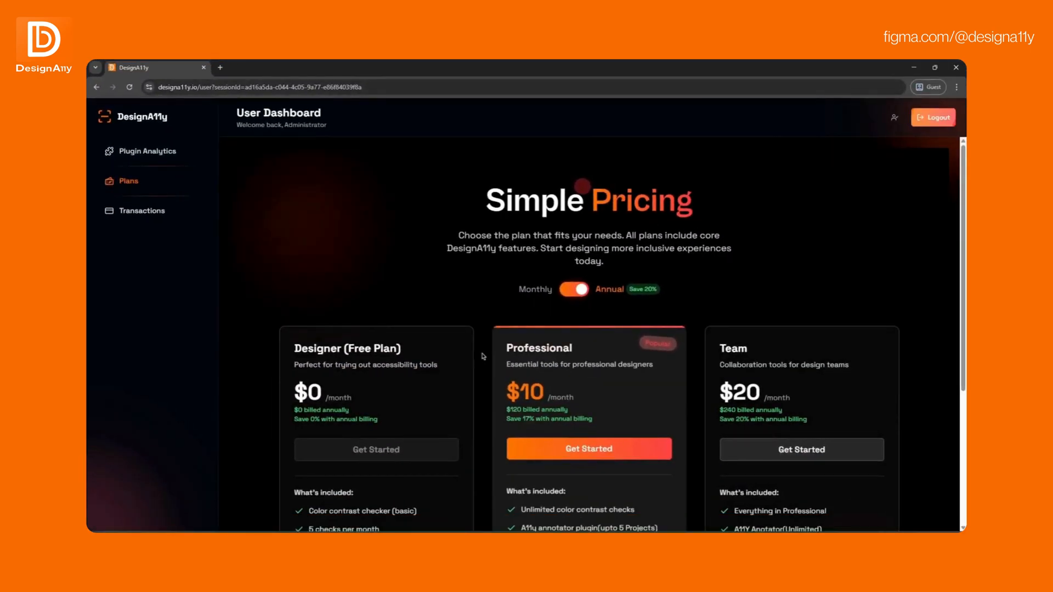
pyautogui.scroll(-2, 483, 356)
pyautogui.scroll(-1, 482, 357)
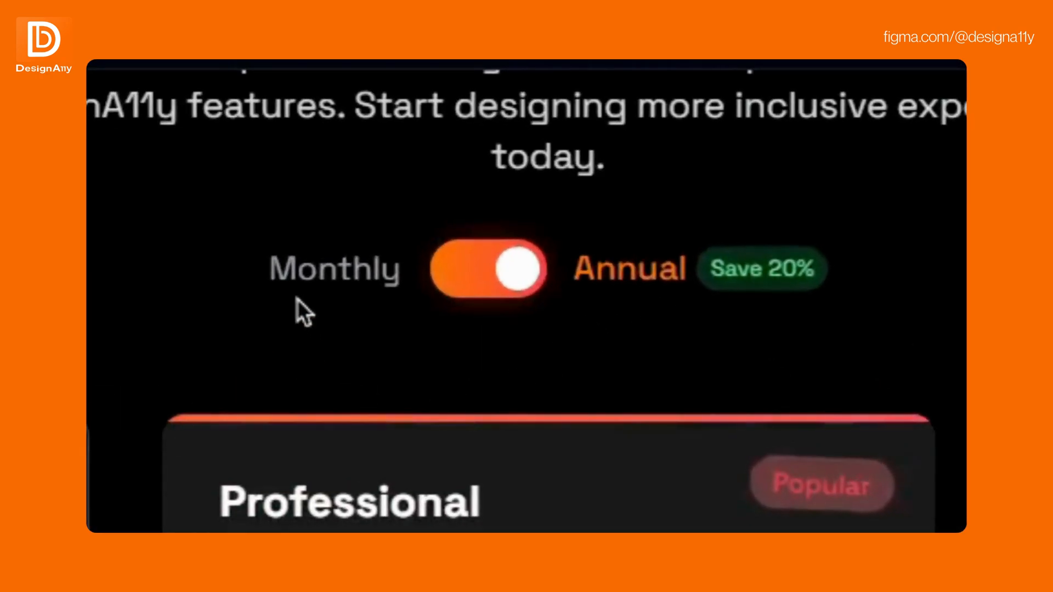
pyautogui.click(535, 273)
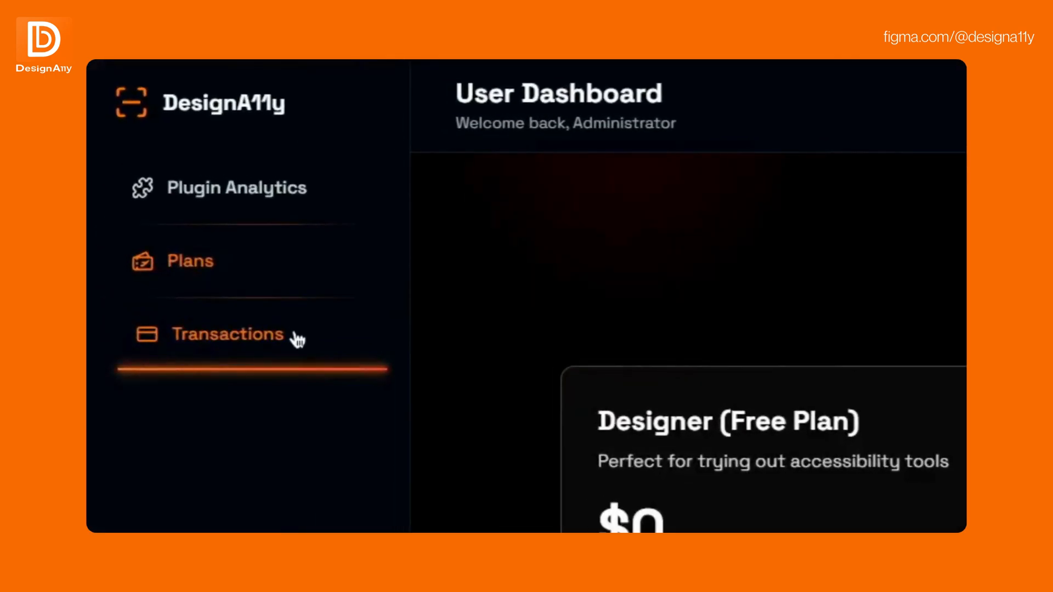
pyautogui.click(295, 336)
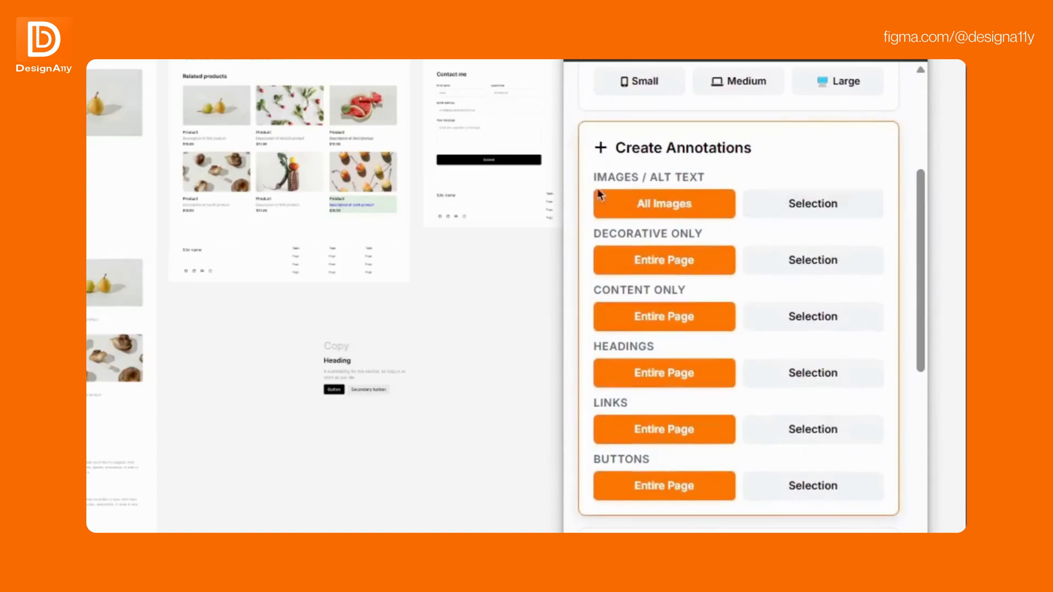
# - Create alt-text annotations for all images and heading annotations for the entire page
pyautogui.click(644, 208)
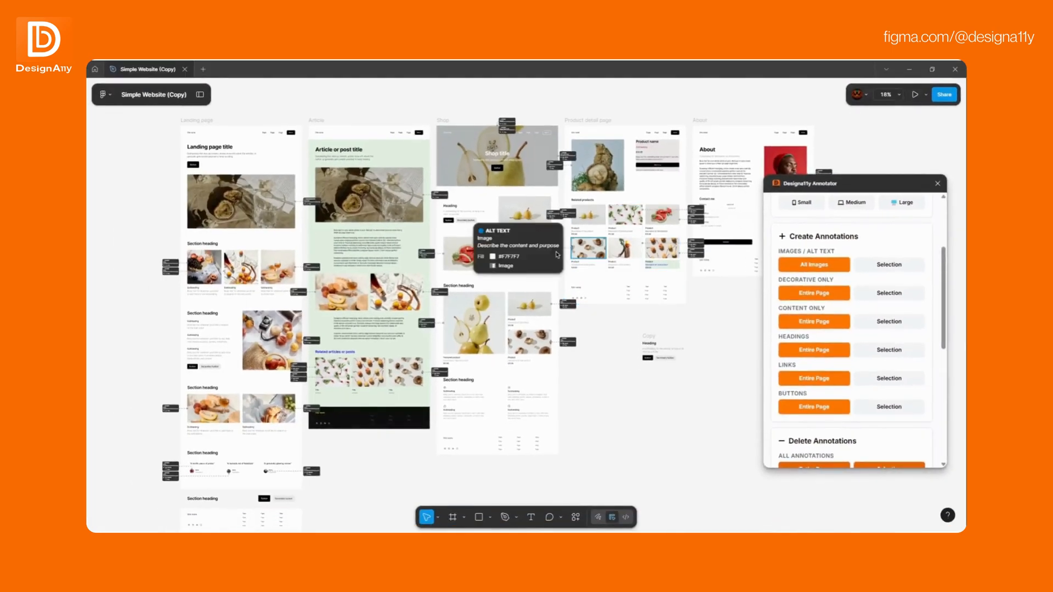
pyautogui.moveTo(561, 169)
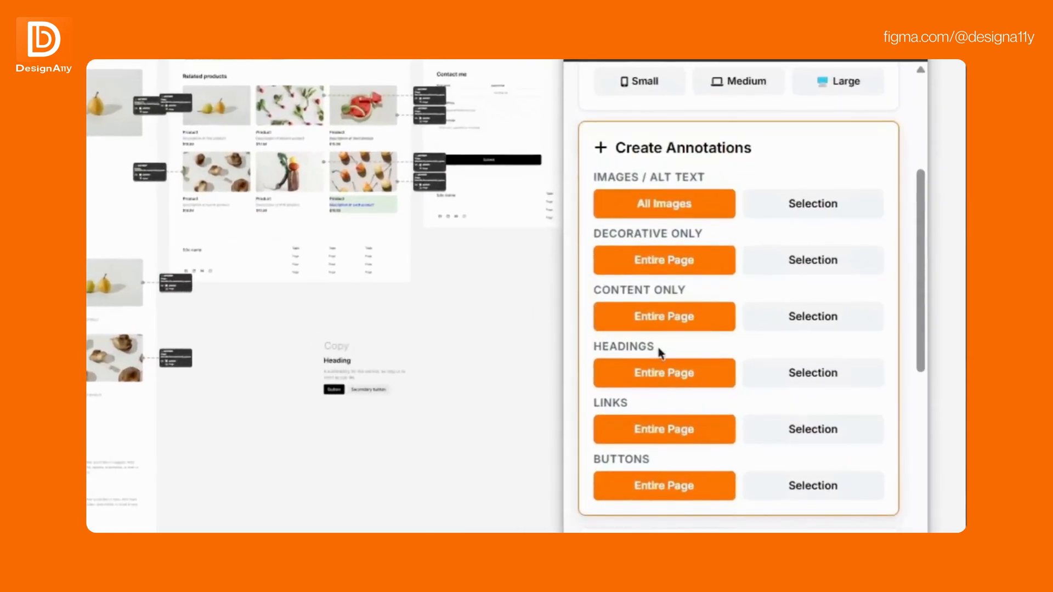
pyautogui.click(674, 378)
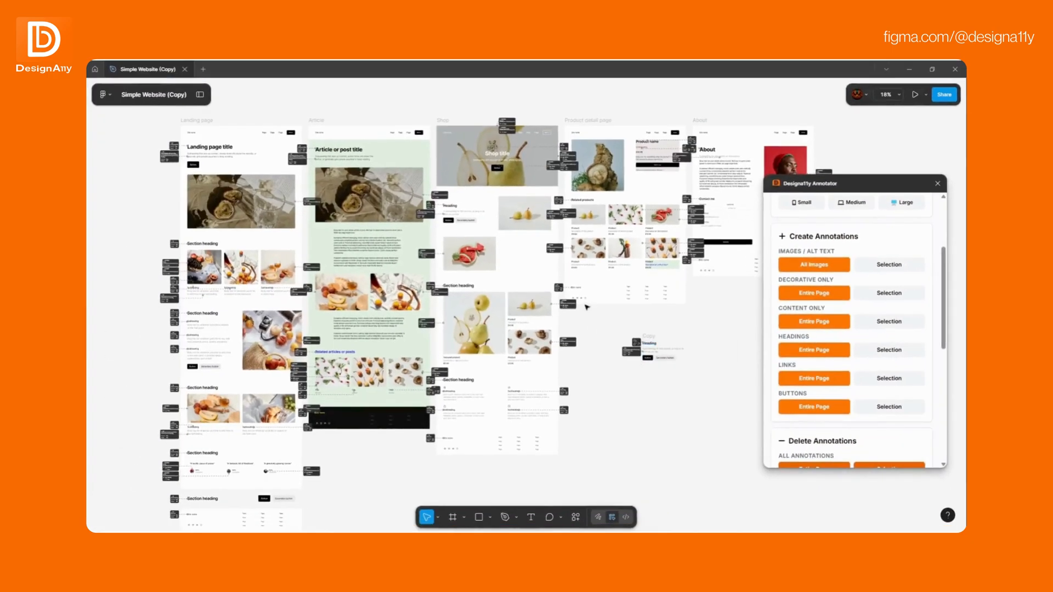
pyautogui.moveTo(560, 295)
pyautogui.moveTo(566, 394)
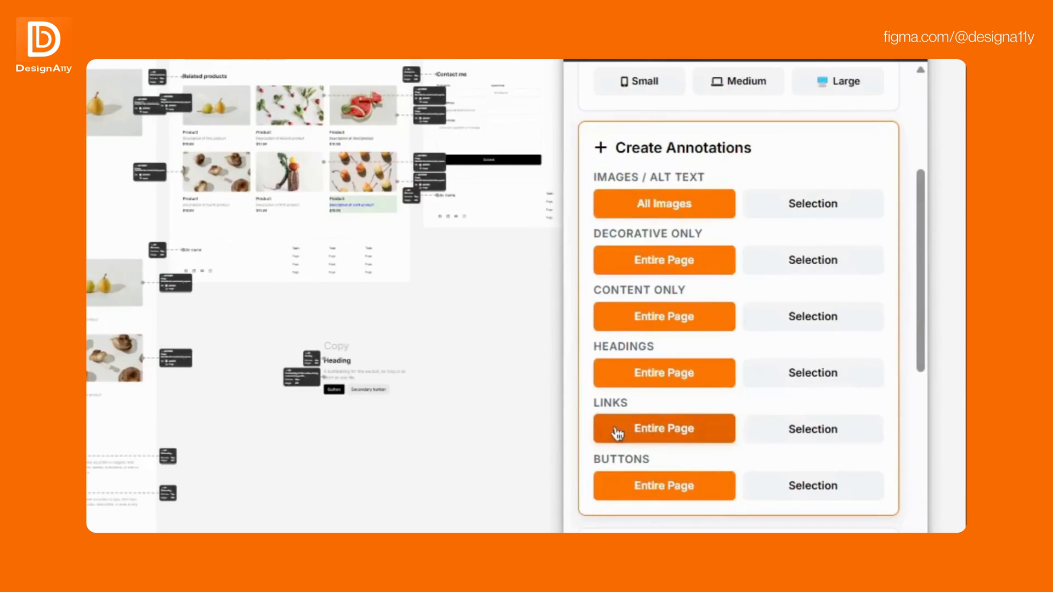
# - Create link annotations and button annotations for the entire page
pyautogui.click(618, 435)
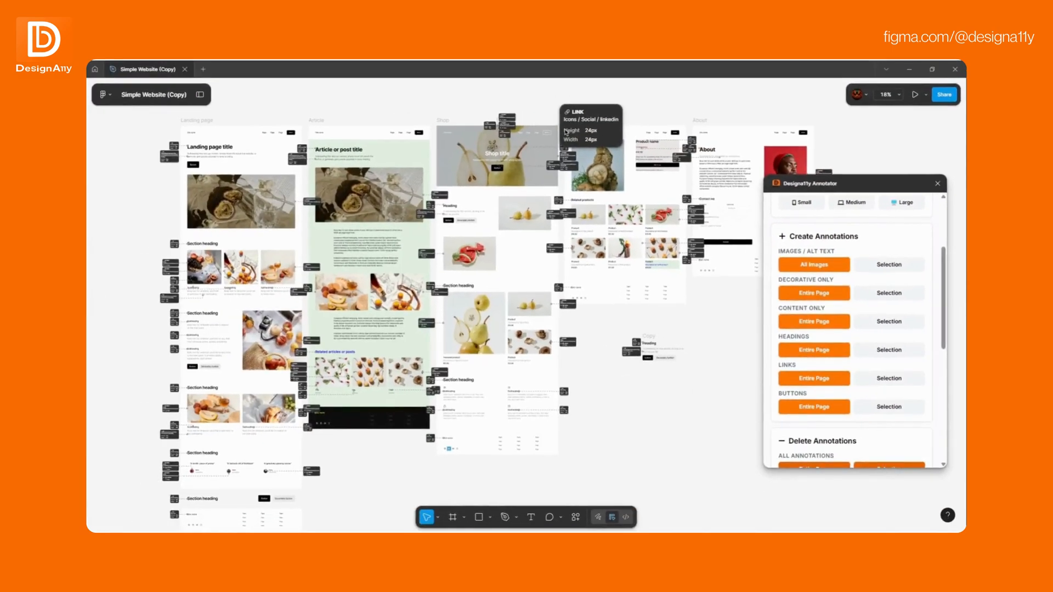
pyautogui.moveTo(489, 130)
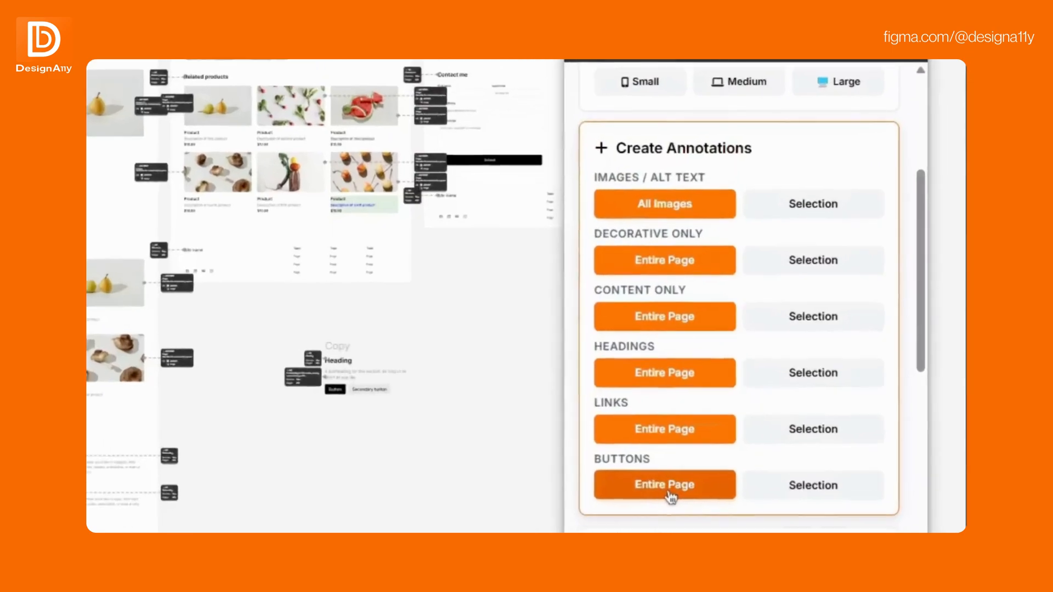
pyautogui.click(817, 411)
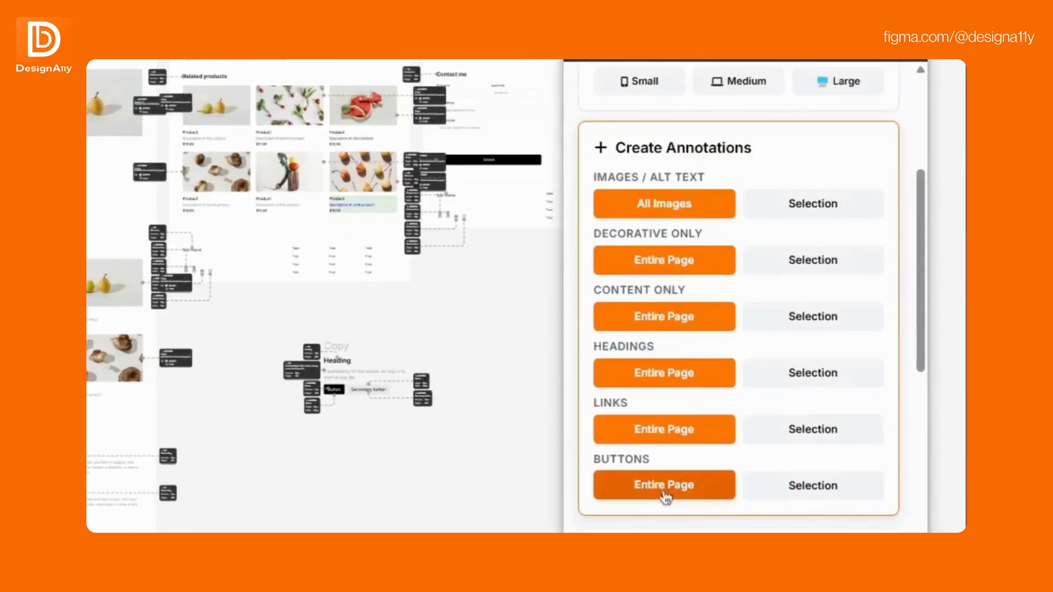
pyautogui.moveTo(428, 404)
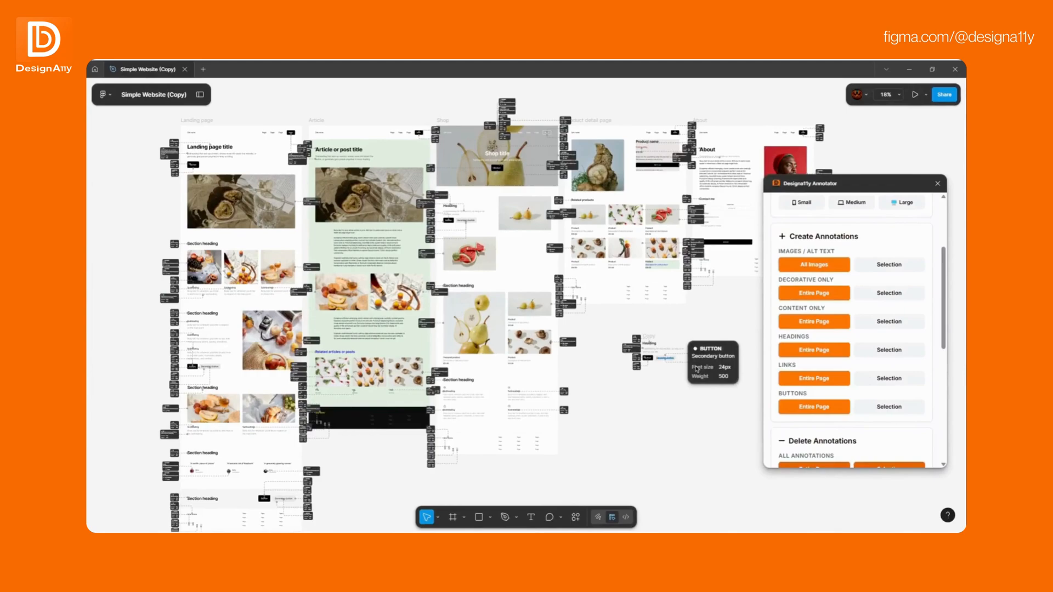
pyautogui.moveTo(431, 174)
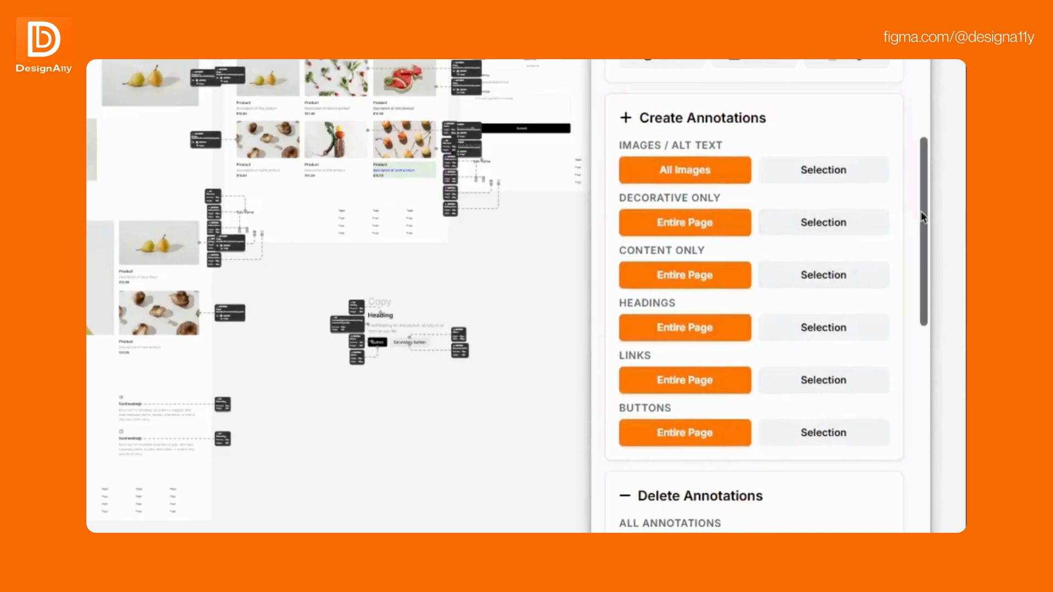
# - Delete all annotations on the entire page and undo that deletion
pyautogui.moveTo(921, 211); pyautogui.dragTo(938, 374)
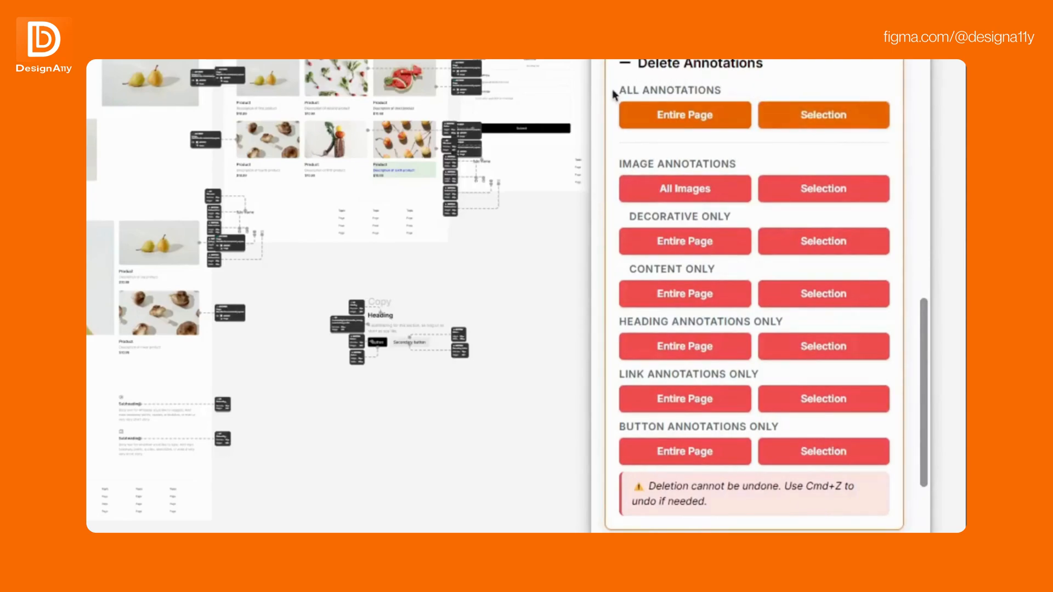
pyautogui.click(679, 122)
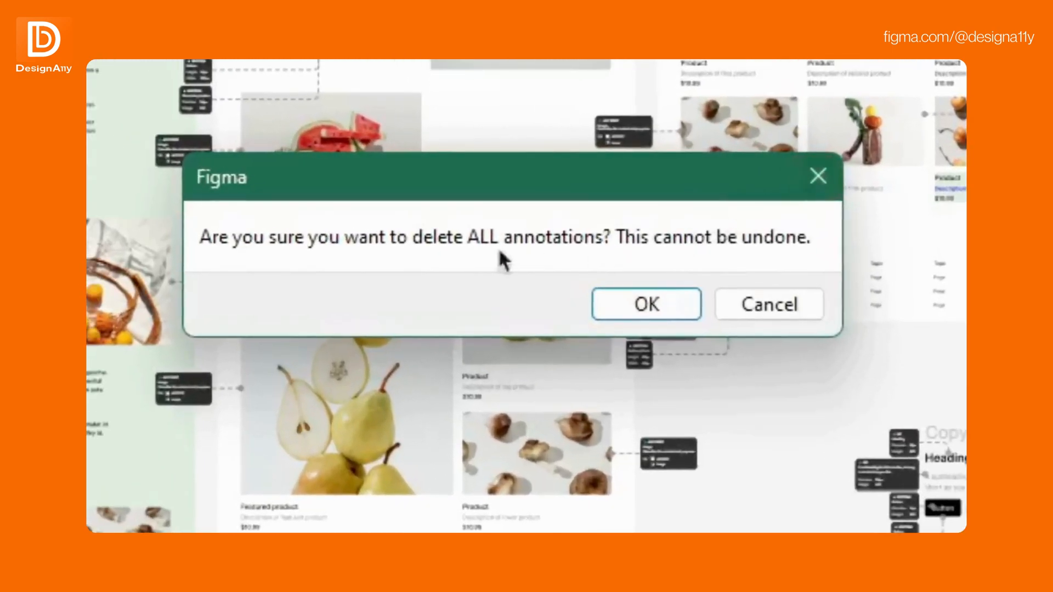
pyautogui.click(653, 306)
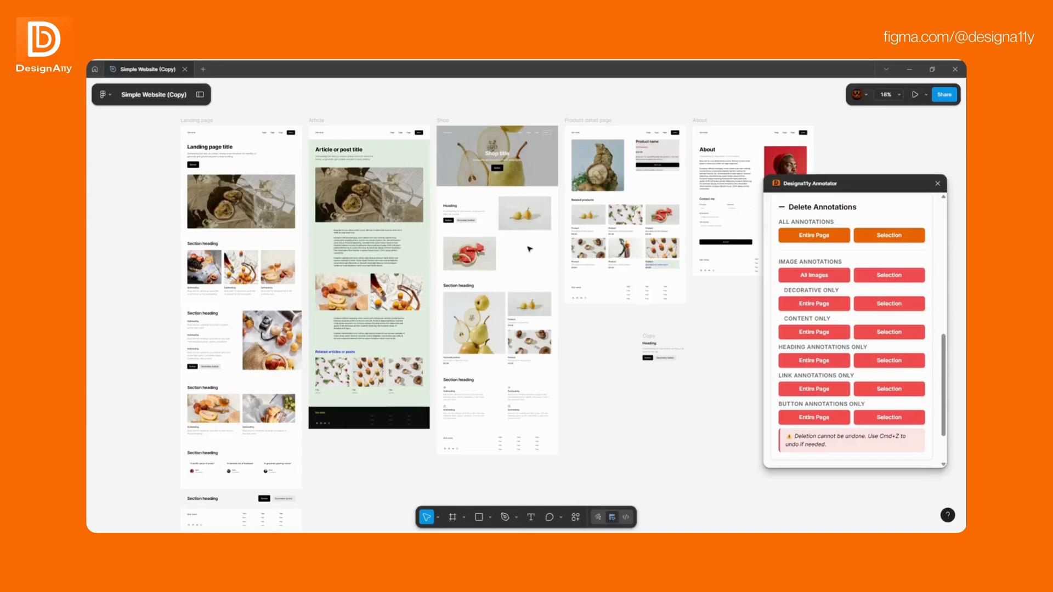
pyautogui.hotkey('ctrl', 'z')
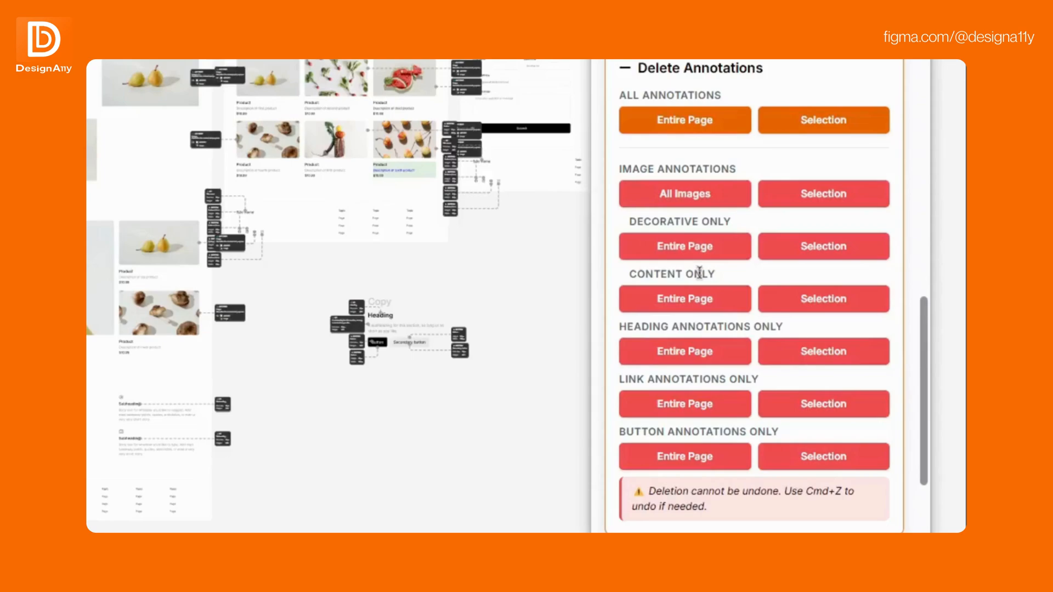
# - Delete the annotations of all images and the heading annotations on the entire page
pyautogui.click(671, 194)
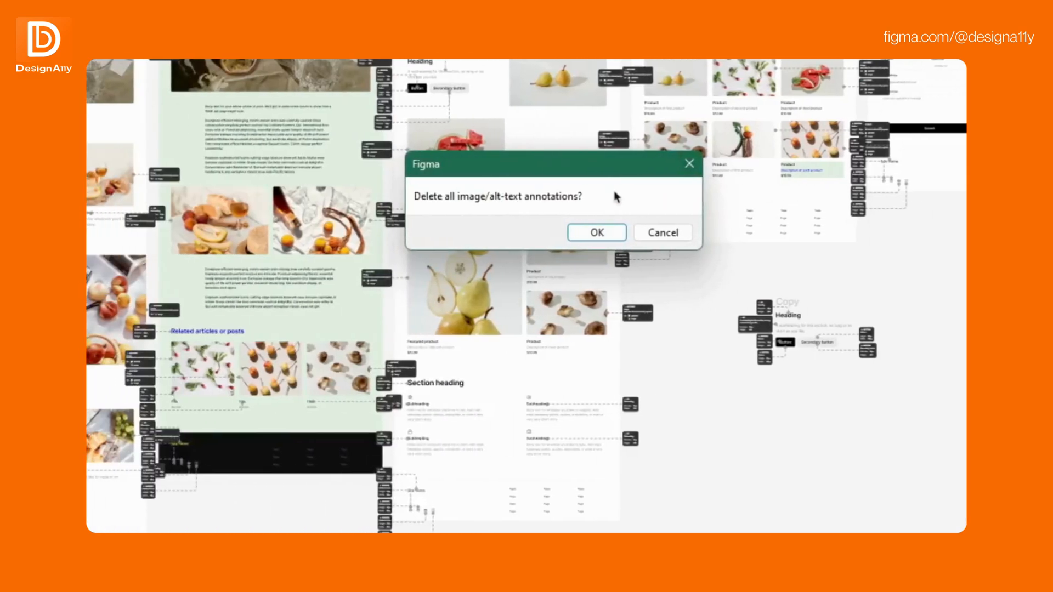
pyautogui.click(604, 233)
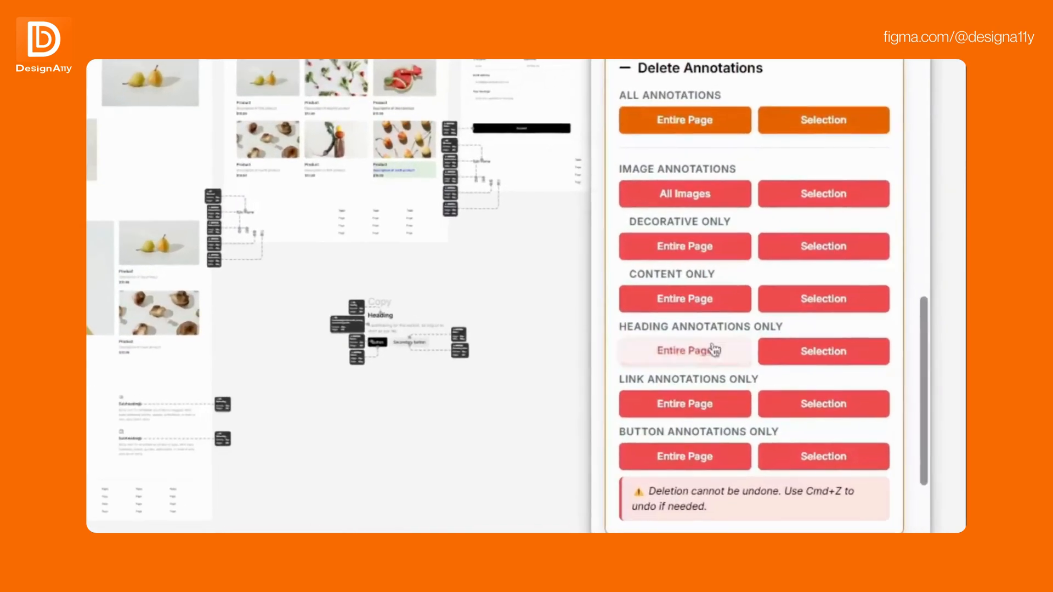
pyautogui.click(821, 366)
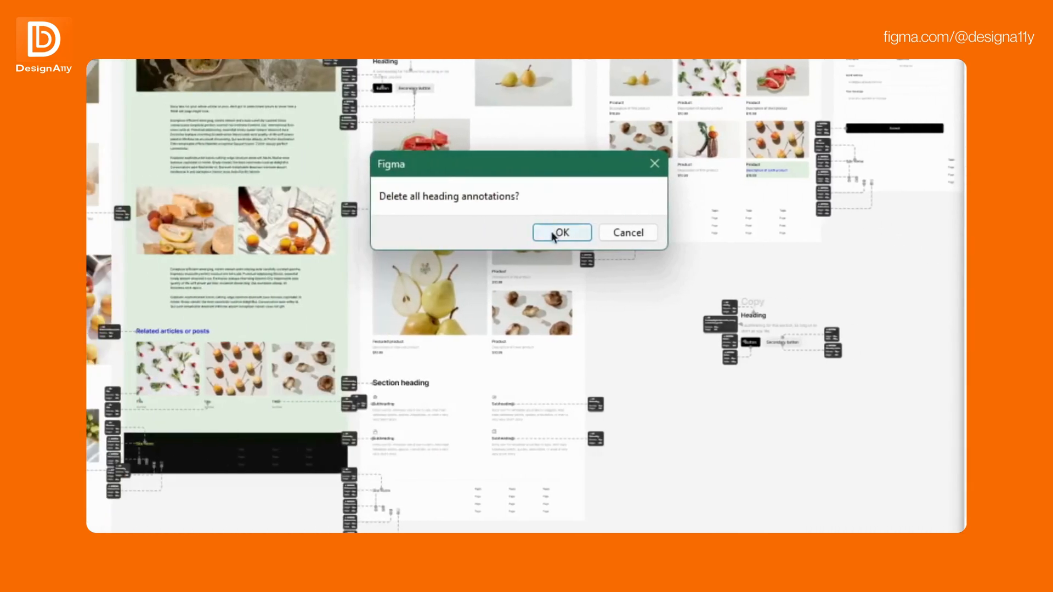
pyautogui.click(551, 231)
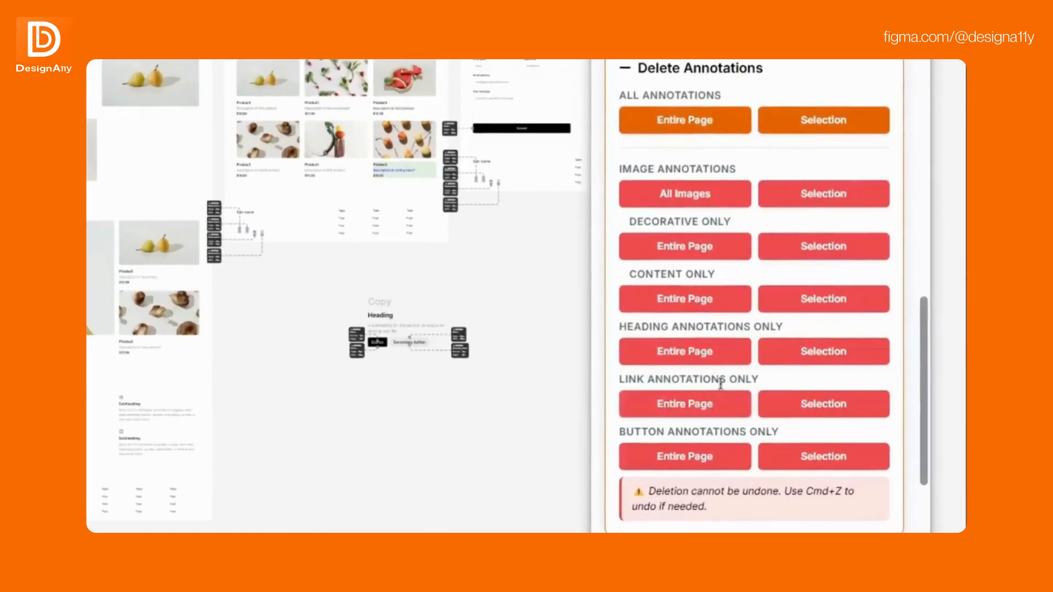
# - Delete the link annotations and the button annotations on the entire page
pyautogui.click(823, 391)
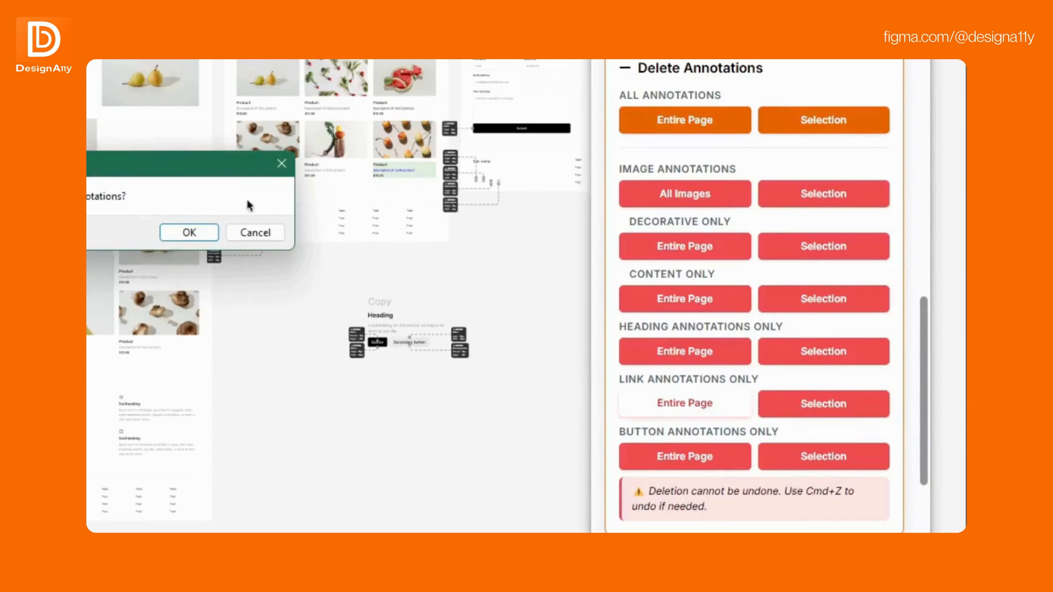
pyautogui.click(189, 232)
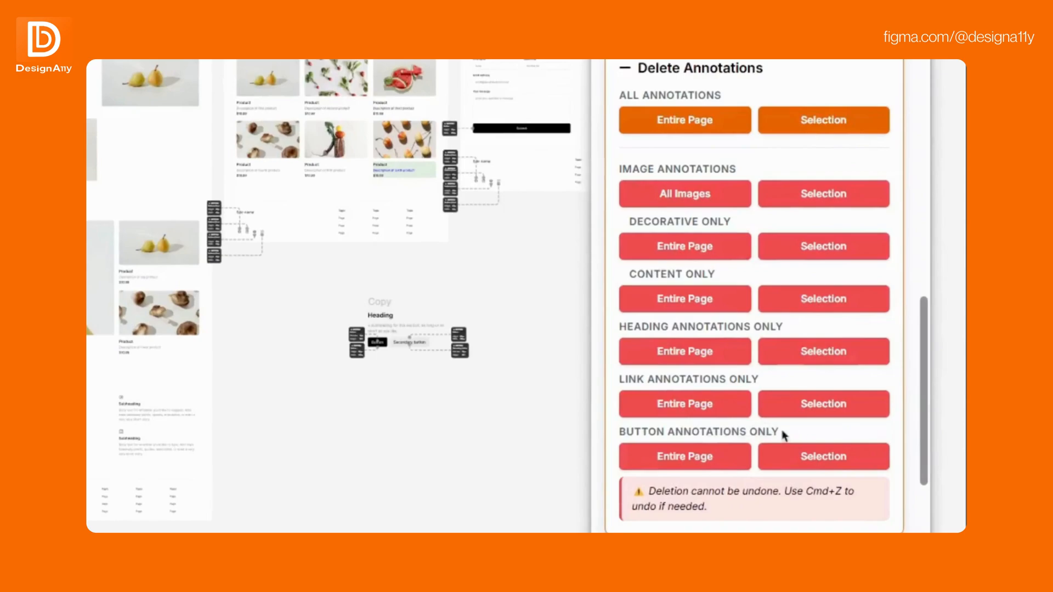
pyautogui.click(749, 447)
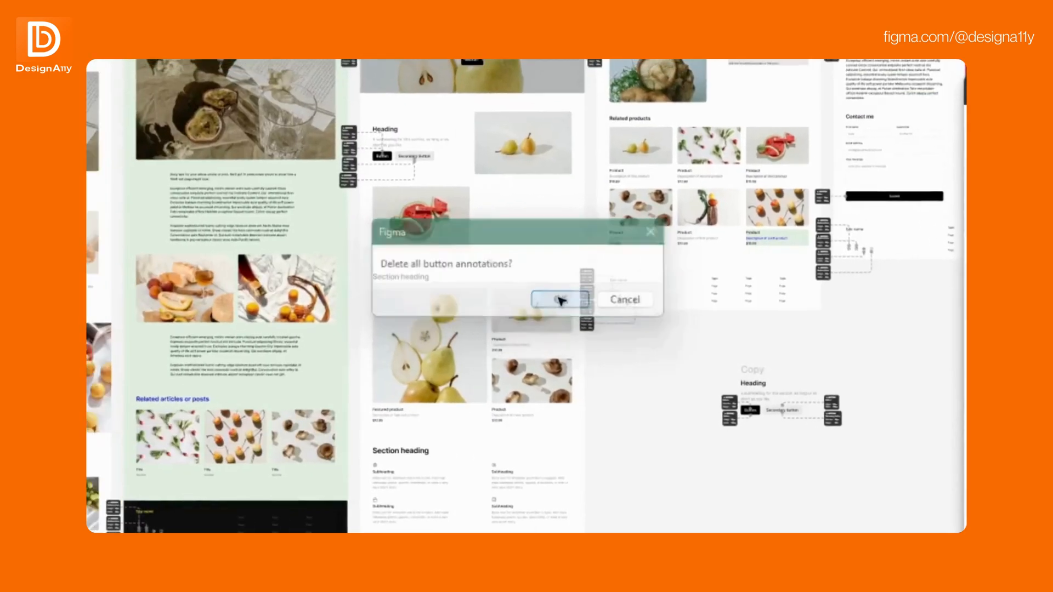
pyautogui.click(189, 232)
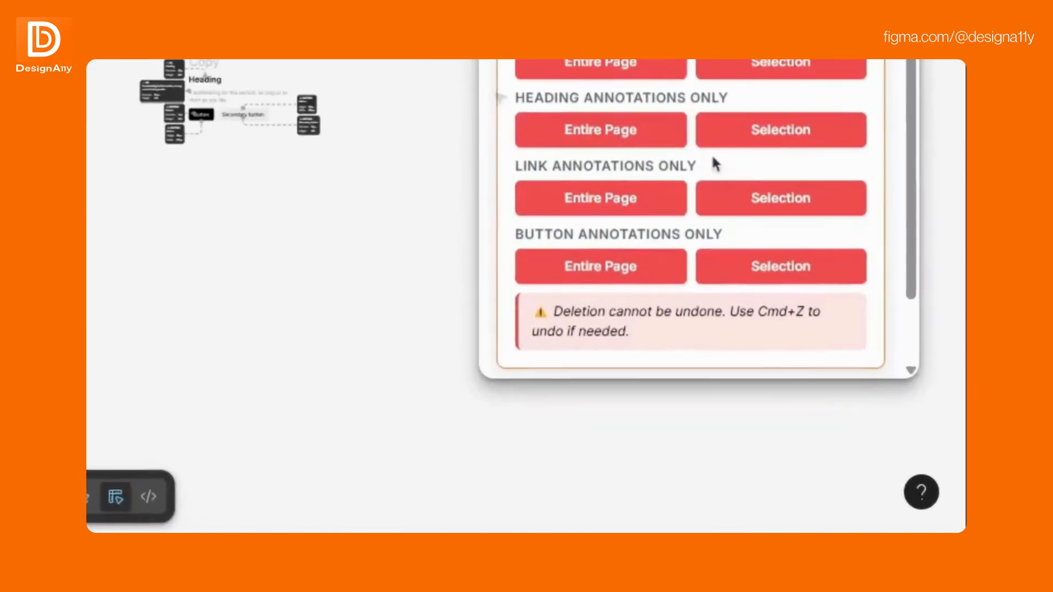
# - List the annotations for the entire page and review the summary by type, the type filters and the individual entries
pyautogui.moveTo(943, 365); pyautogui.dragTo(943, 373)
pyautogui.moveTo(911, 156); pyautogui.dragTo(912, 198)
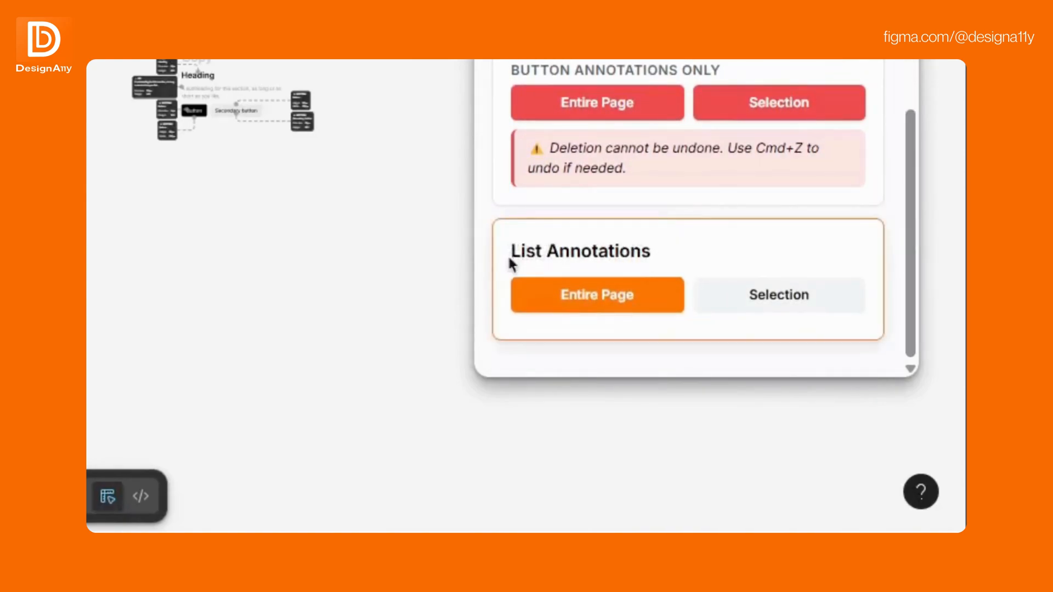
pyautogui.click(655, 310)
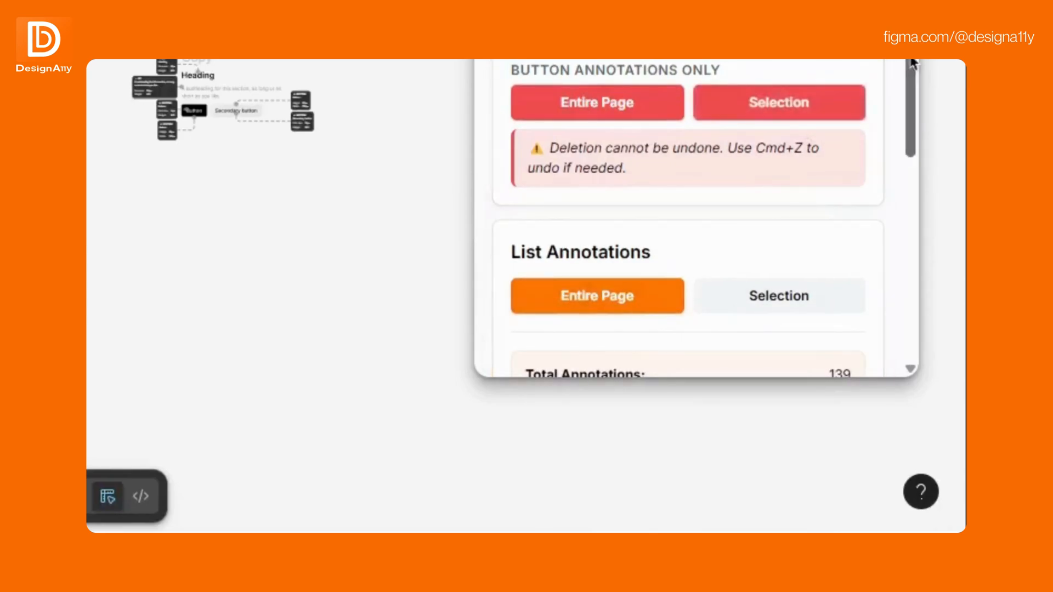
pyautogui.scroll(-5, 914, 147)
pyautogui.moveTo(911, 141); pyautogui.dragTo(911, 167)
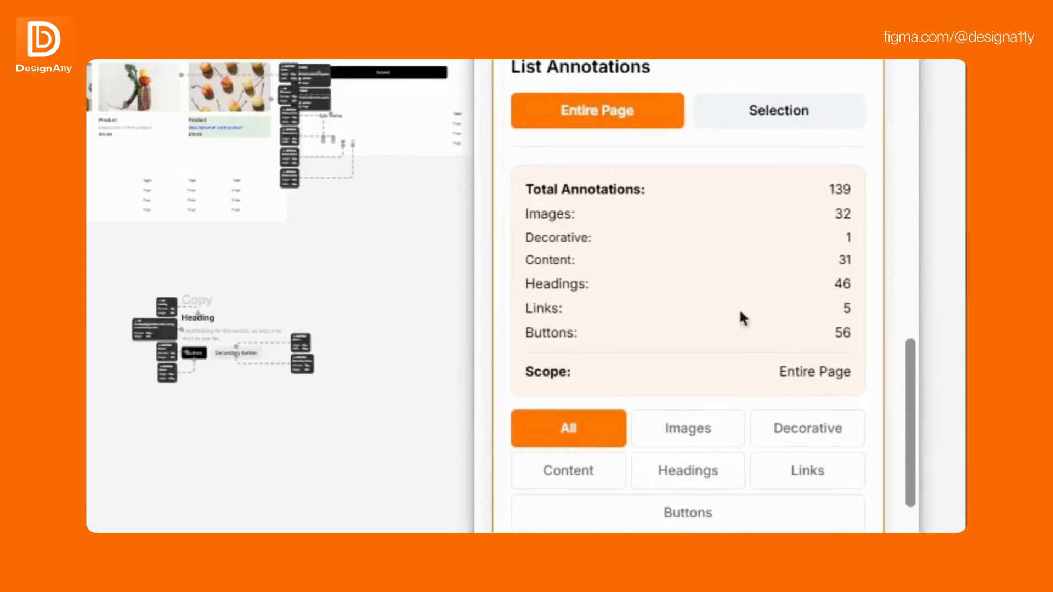
pyautogui.moveTo(910, 405); pyautogui.dragTo(910, 496)
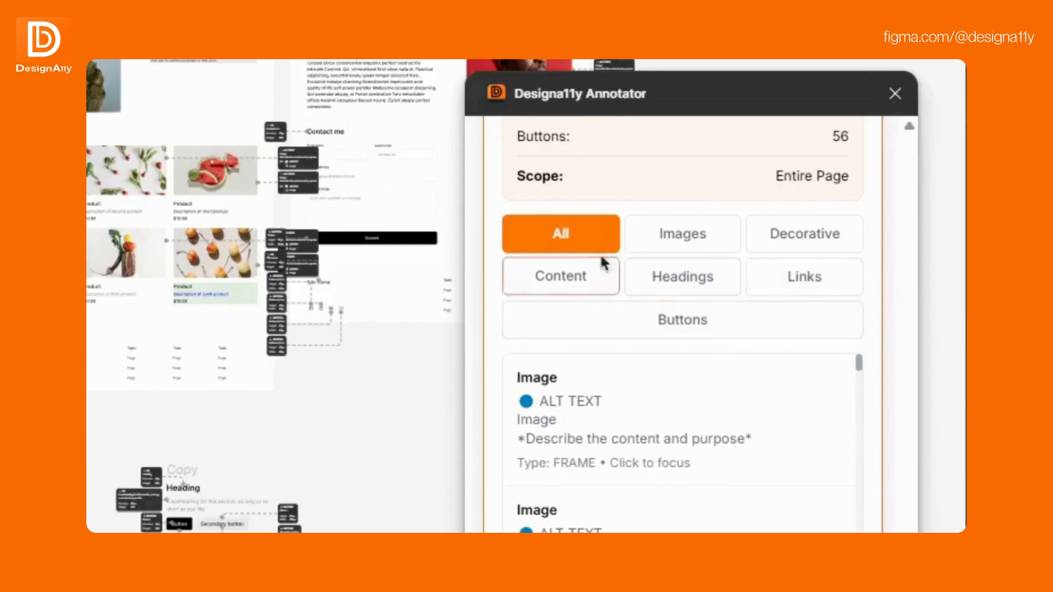
# - Filter the entire-page annotation list by images and by headings, focusing an image entry and the "Product name" heading entry
pyautogui.moveTo(859, 364); pyautogui.dragTo(864, 396)
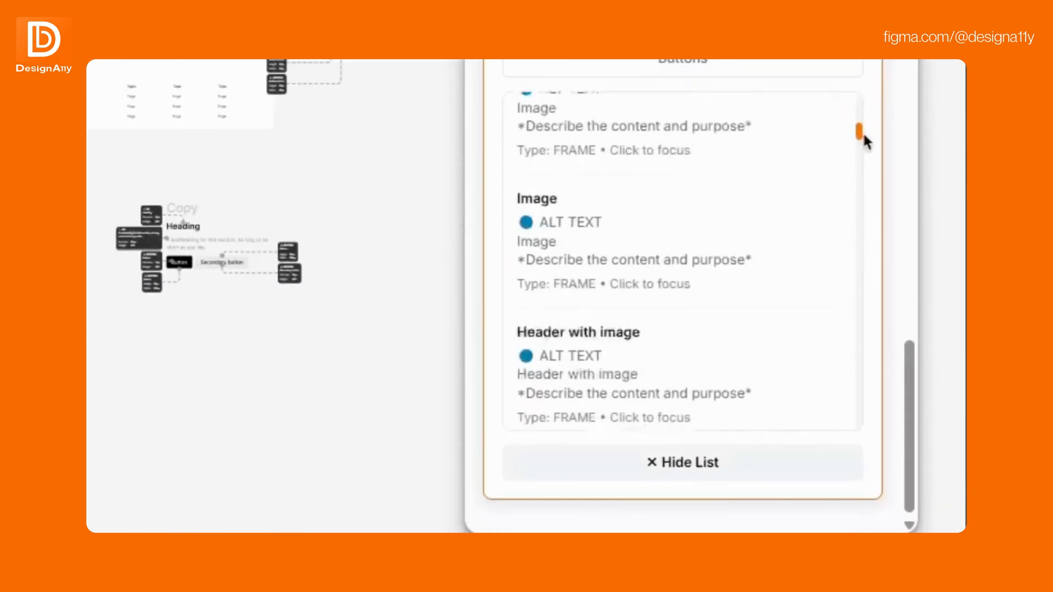
pyautogui.moveTo(864, 136); pyautogui.dragTo(865, 89)
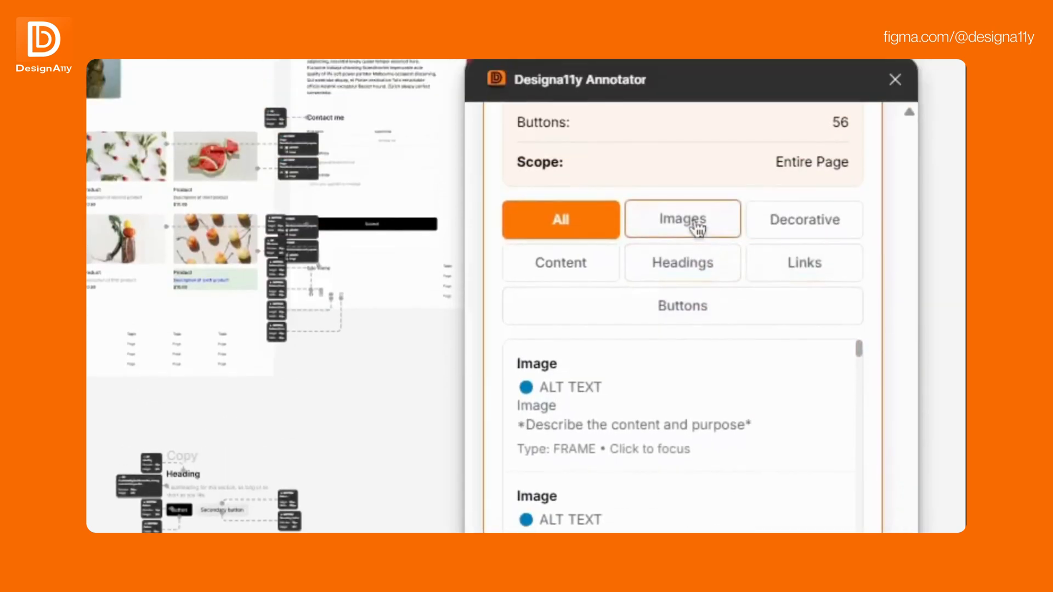
pyautogui.click(698, 228)
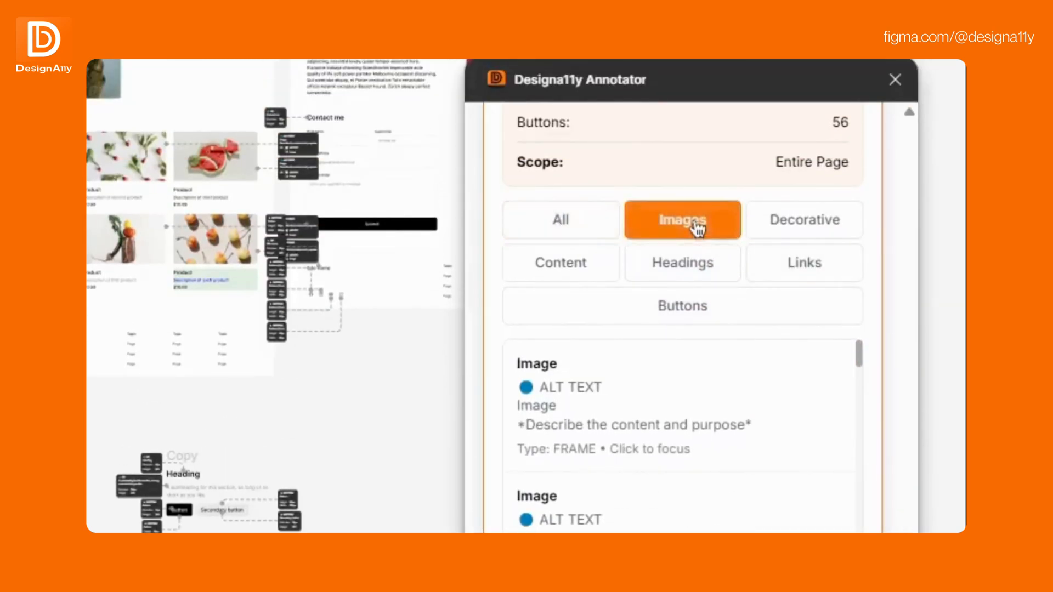
pyautogui.click(775, 403)
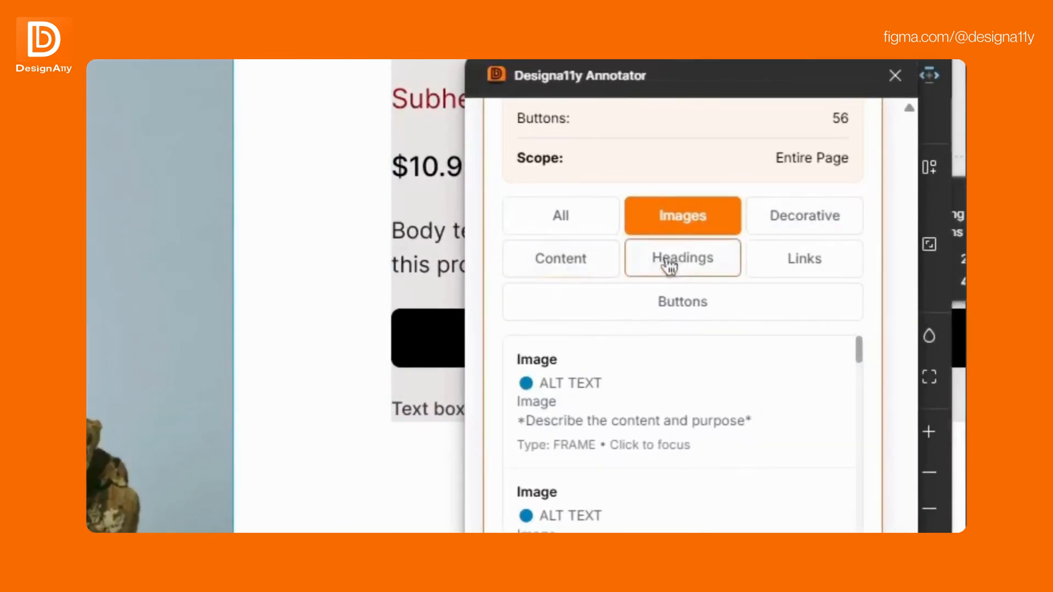
pyautogui.click(727, 269)
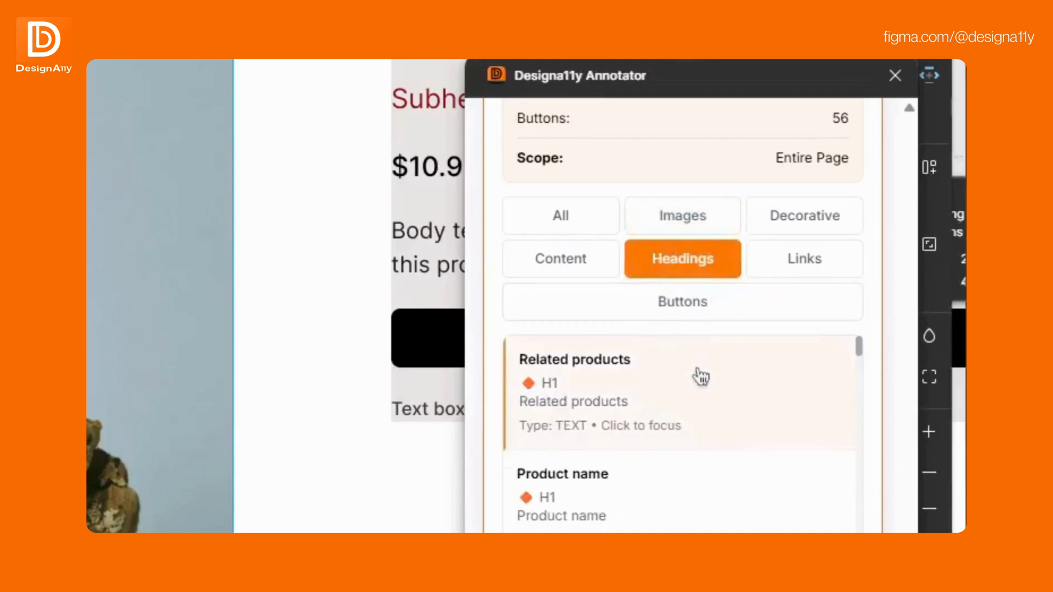
pyautogui.click(692, 500)
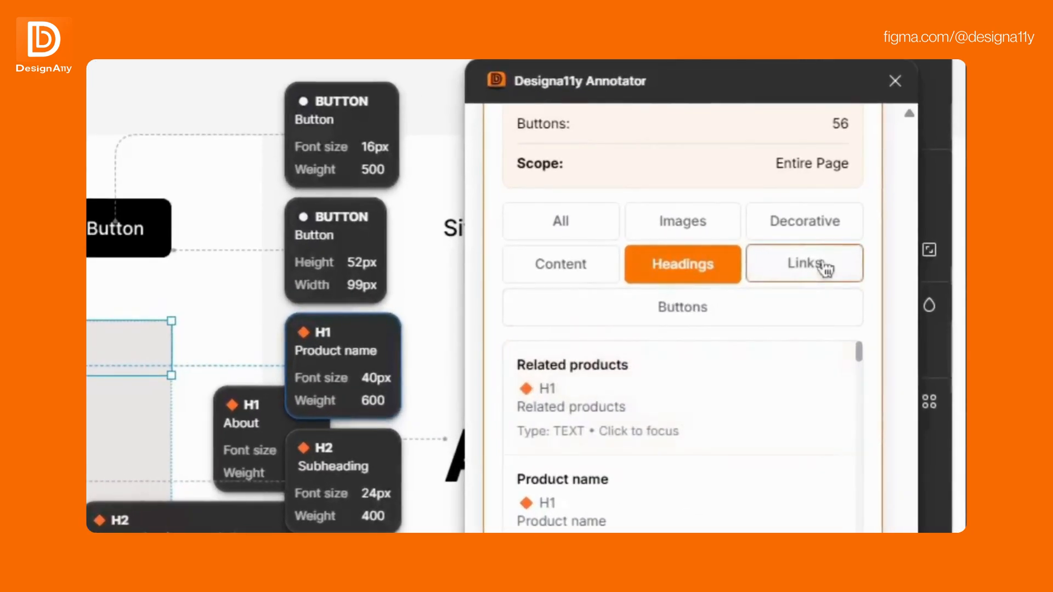
# - Filter the entire-page annotation list by links and by buttons, focusing a LinkedIn icon entry and a button entry
pyautogui.click(909, 260)
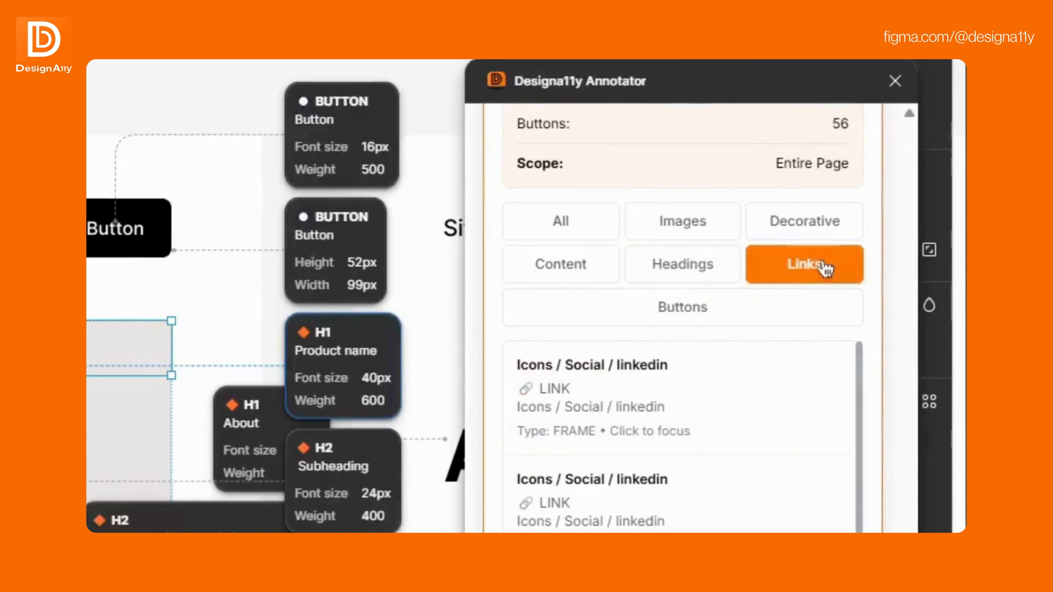
pyautogui.click(736, 525)
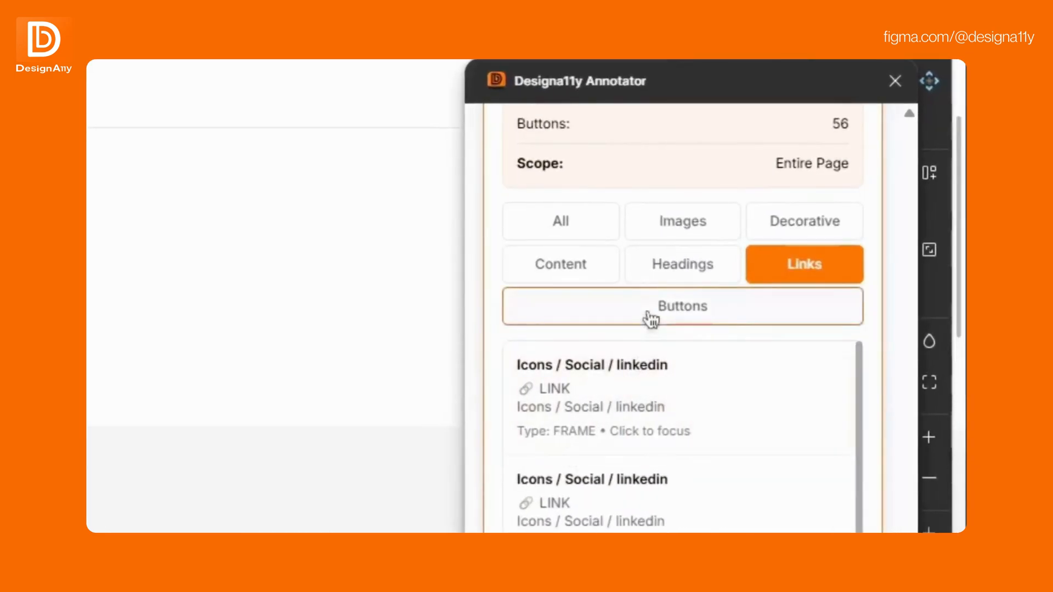
pyautogui.click(839, 279)
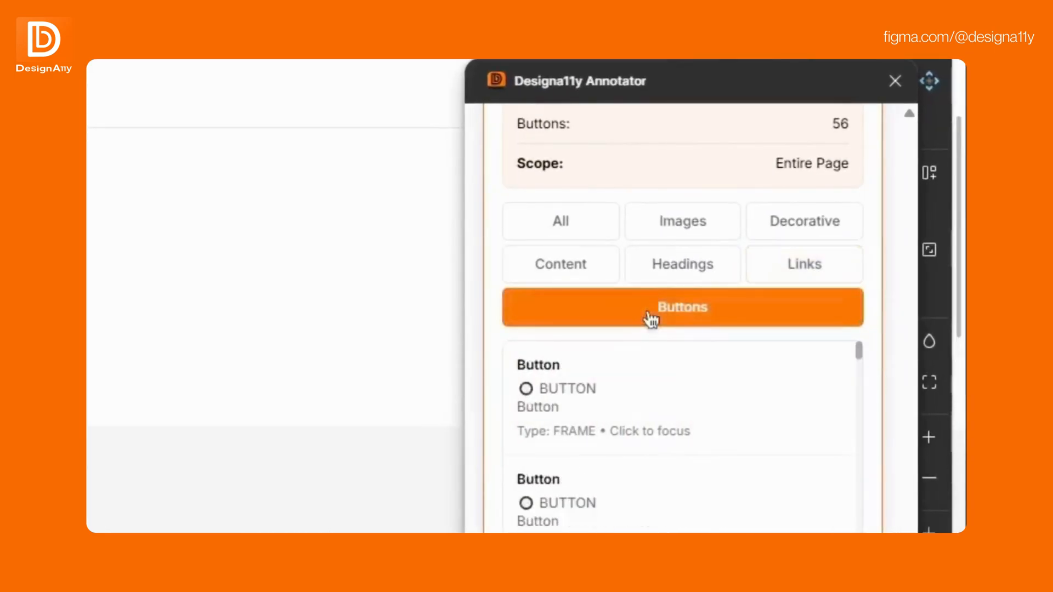
pyautogui.click(676, 425)
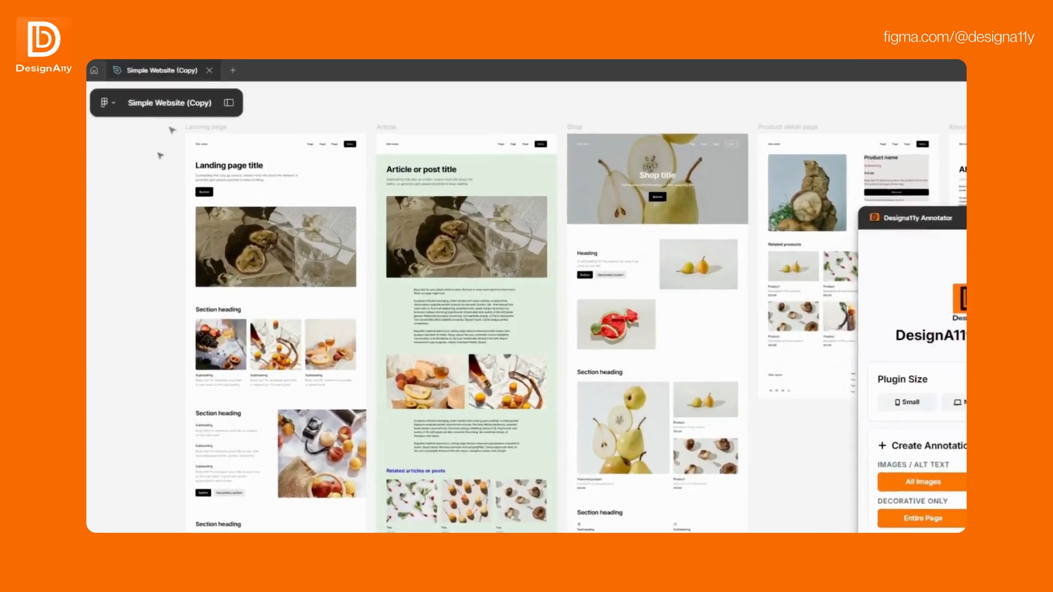
# - Select the upper content of the Landing page and Article frames and create image alt-text annotations for that selection
pyautogui.moveTo(186, 141); pyautogui.dragTo(565, 447)
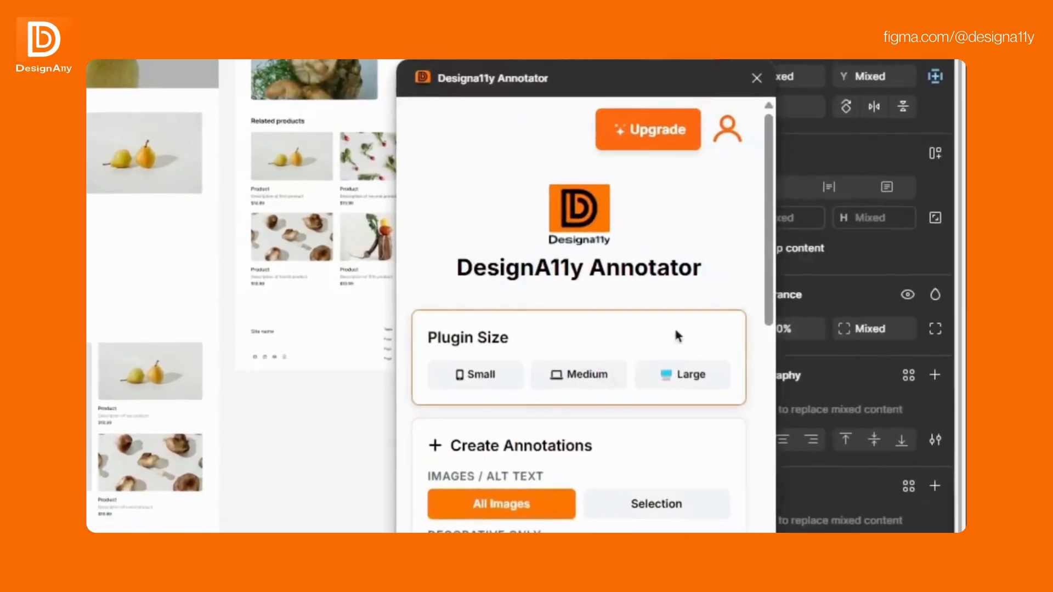
pyautogui.moveTo(768, 252); pyautogui.dragTo(770, 375)
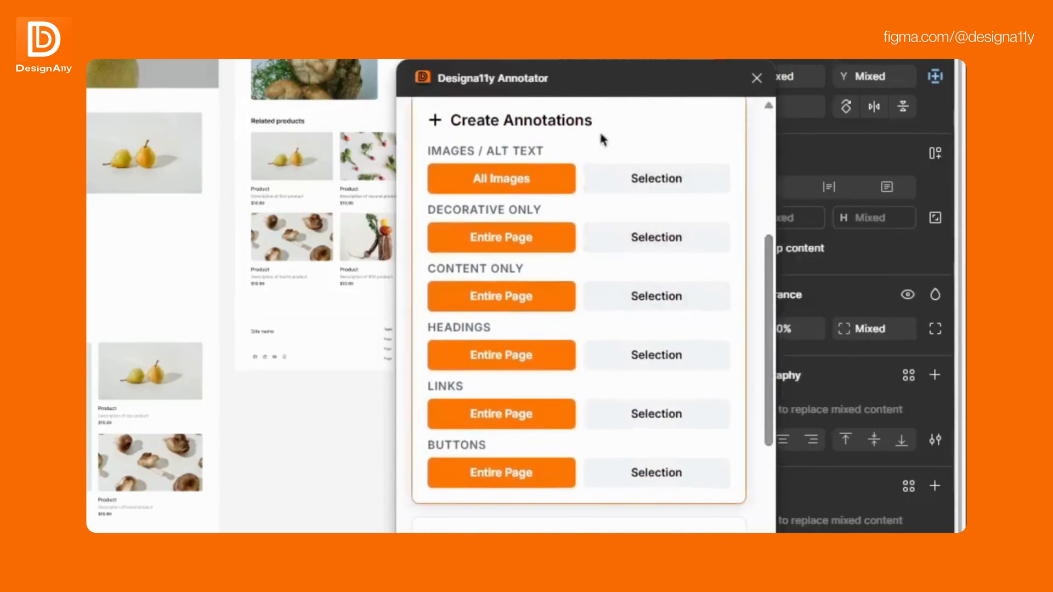
pyautogui.click(653, 184)
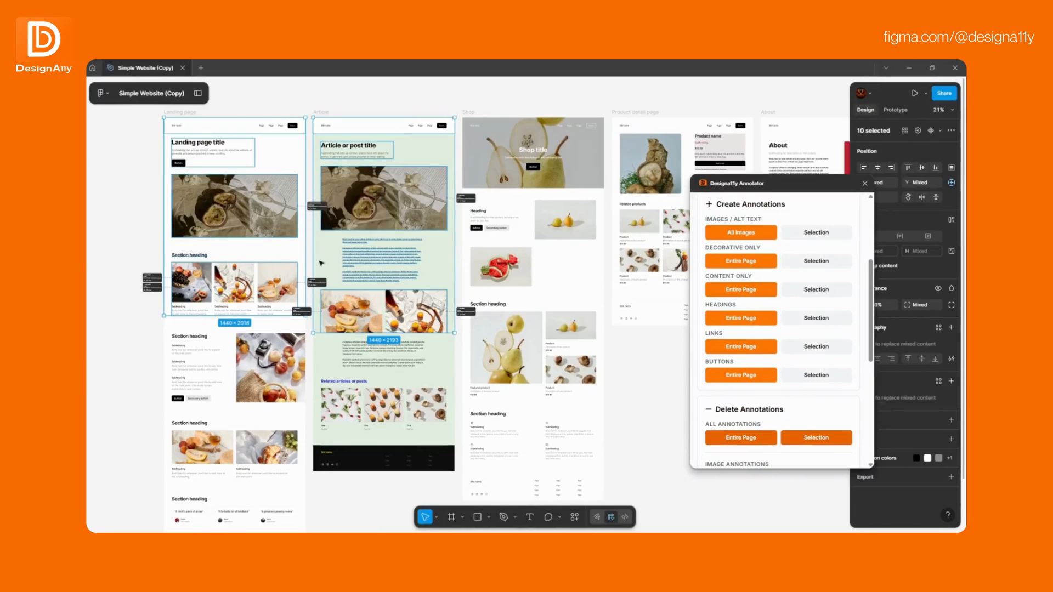
# - Create heading annotations and button annotations for the selected Landing page and Article content
pyautogui.moveTo(323, 286)
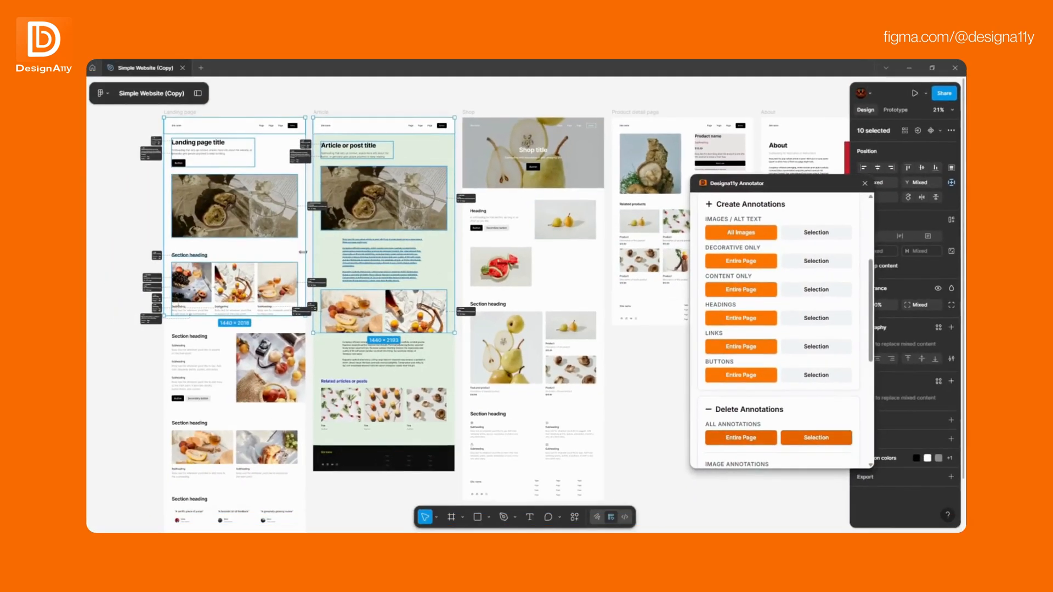
pyautogui.moveTo(157, 257)
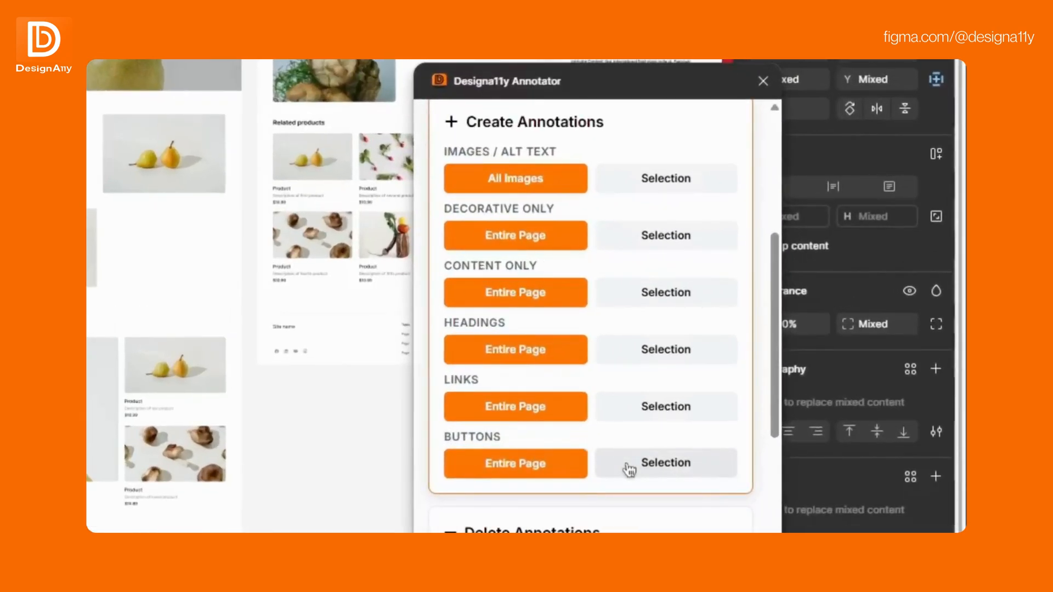
pyautogui.click(629, 470)
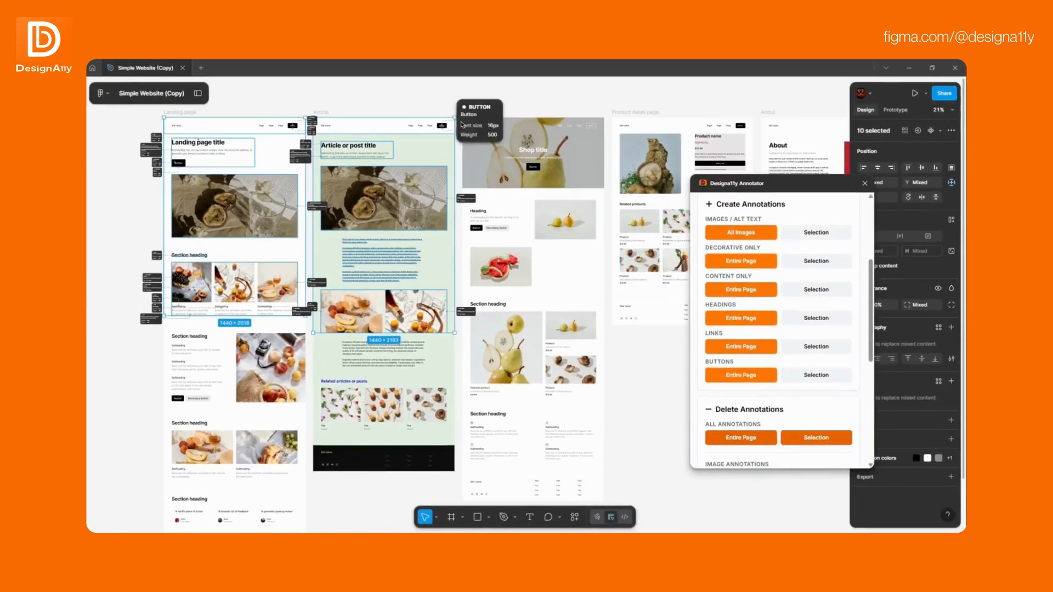
pyautogui.moveTo(314, 127)
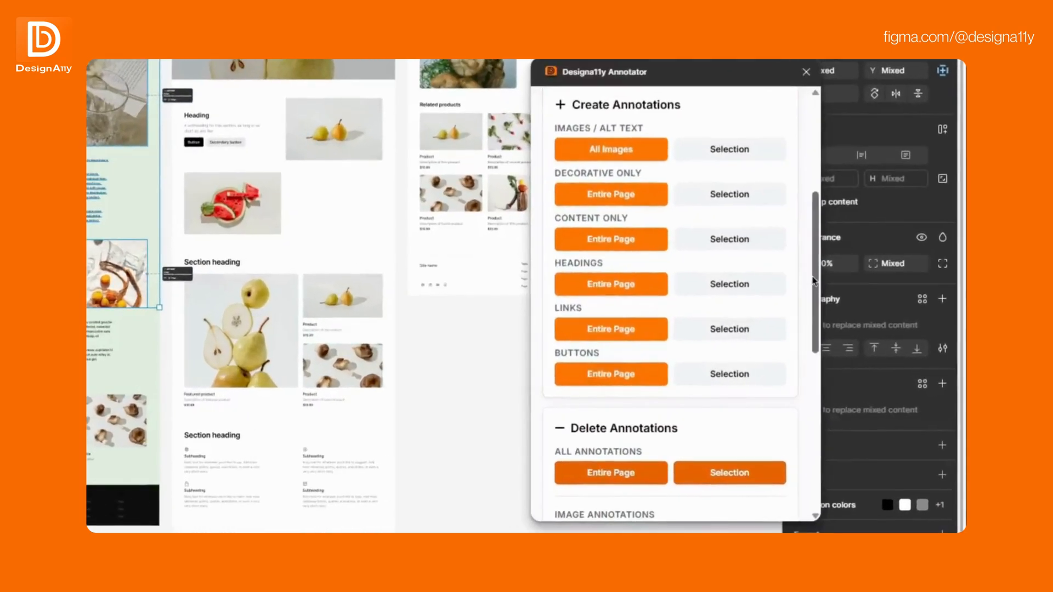
# - Delete all annotations within the selection and undo that deletion
pyautogui.moveTo(870, 316); pyautogui.dragTo(870, 323)
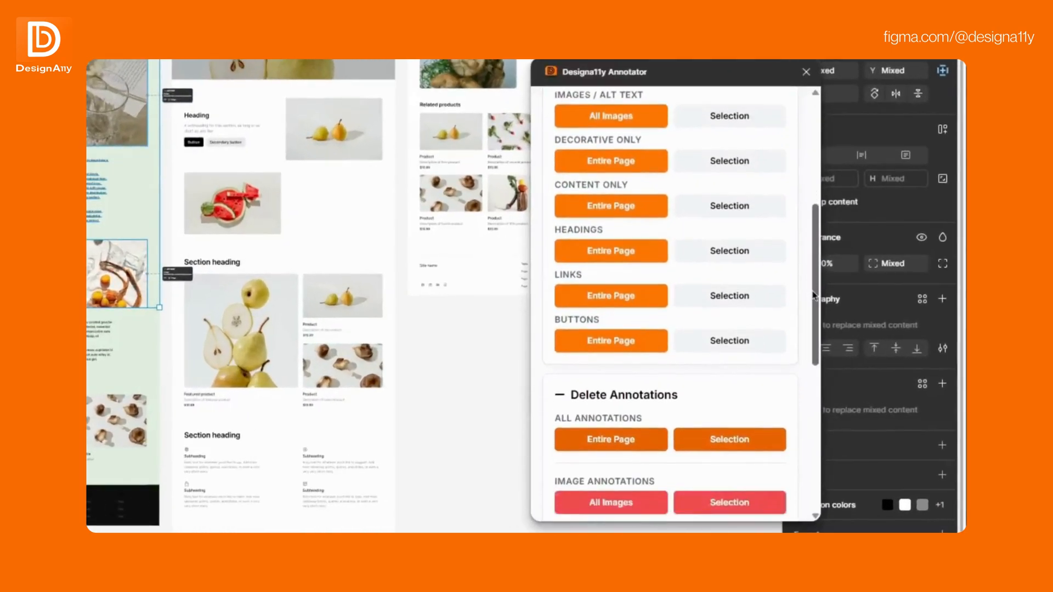
pyautogui.moveTo(813, 293); pyautogui.dragTo(802, 394)
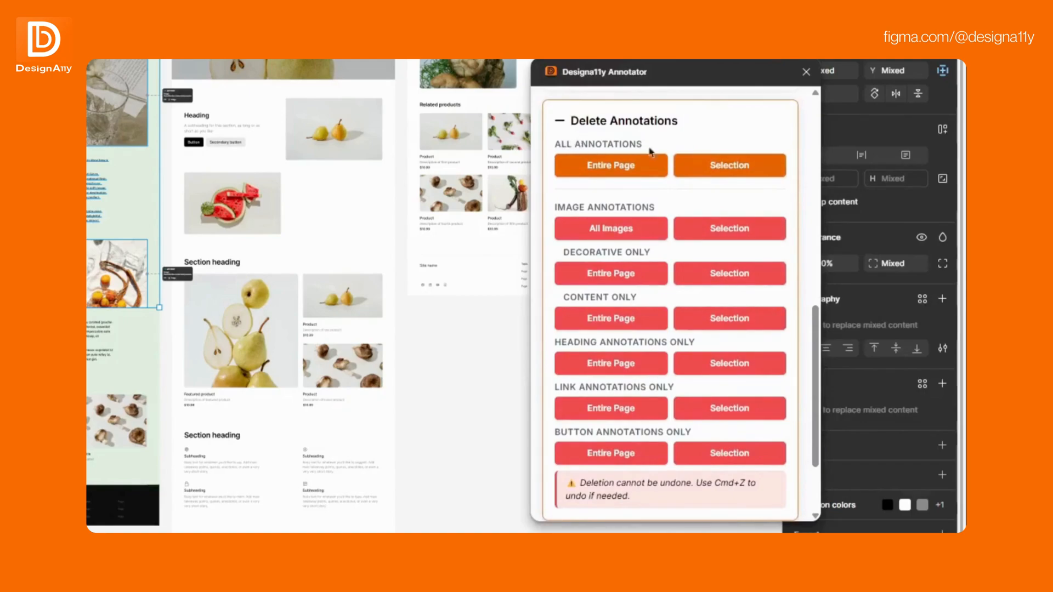
pyautogui.click(705, 174)
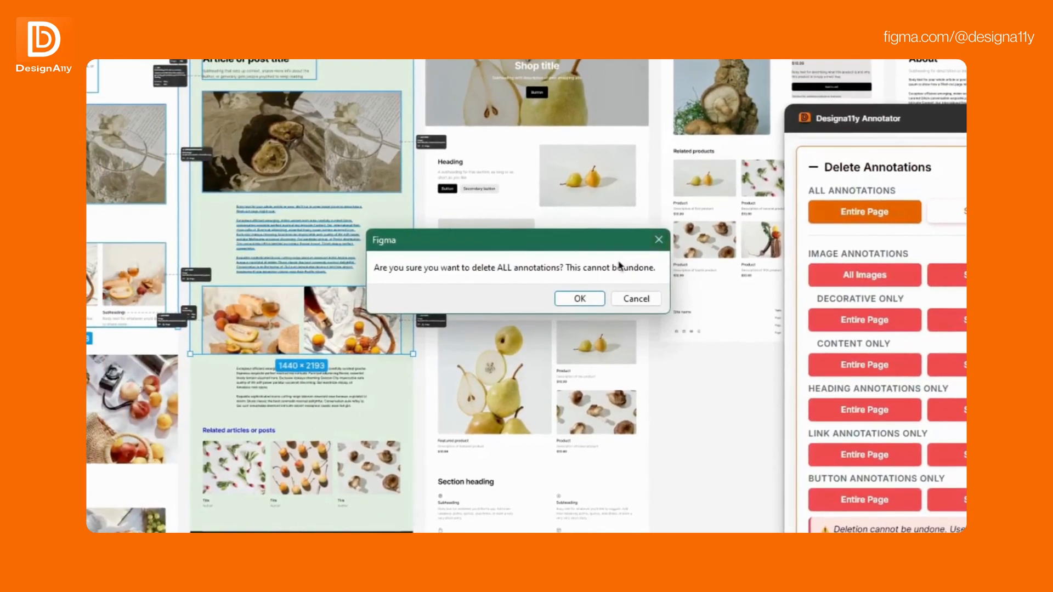
pyautogui.click(580, 301)
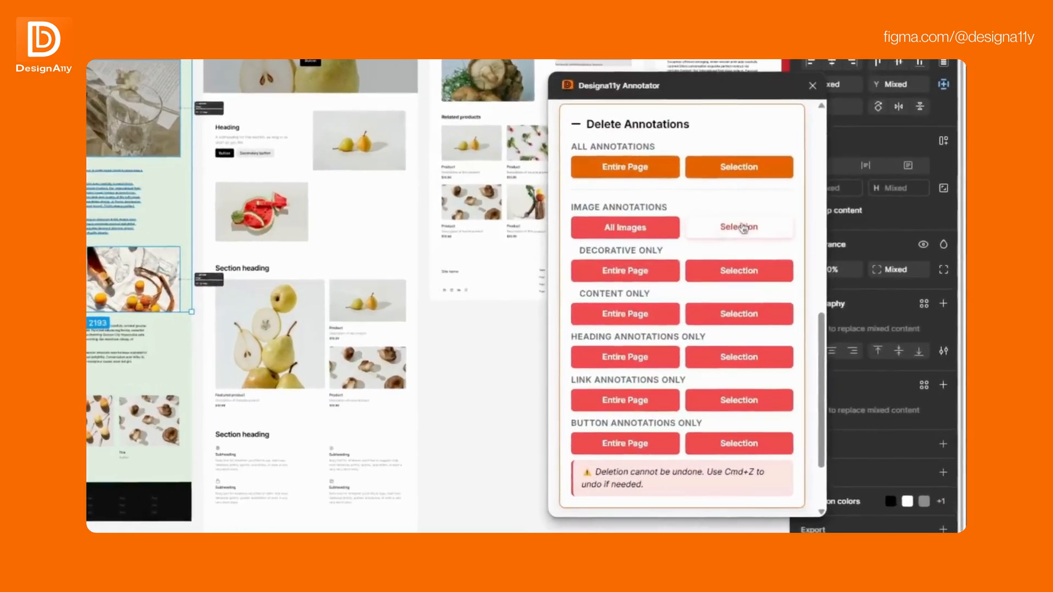
# - Delete the selection's image, heading and button annotations one type at a time and undo these deletions
pyautogui.click(816, 278)
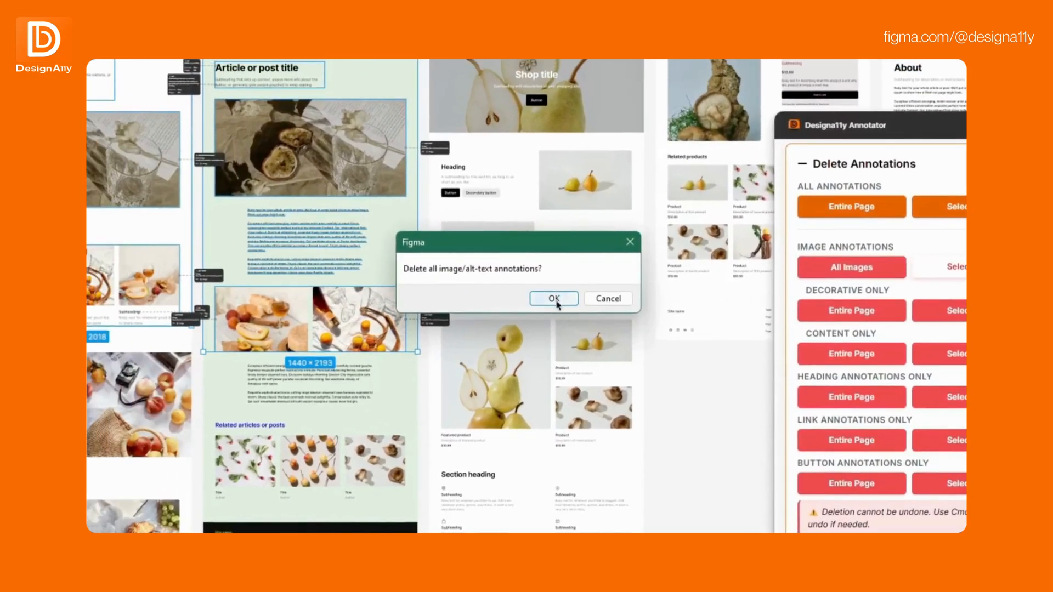
pyautogui.click(327, 259)
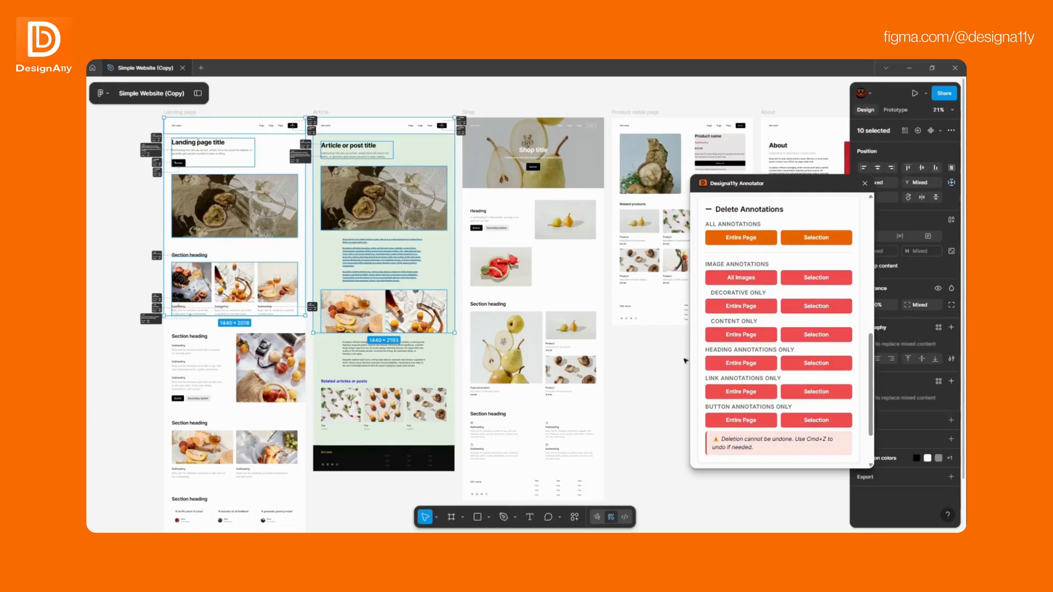
pyautogui.click(787, 361)
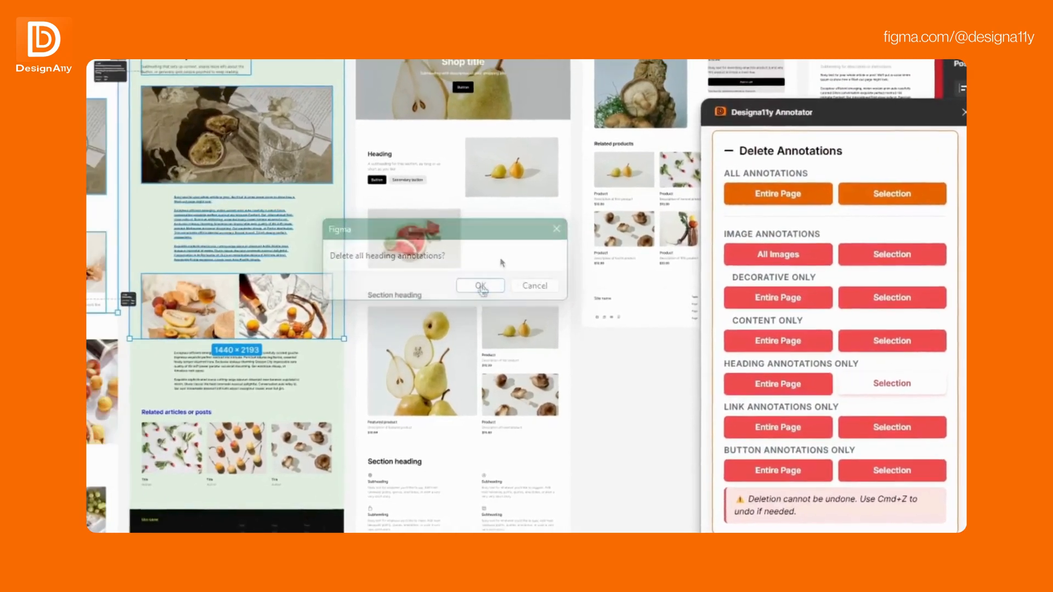
pyautogui.click(327, 259)
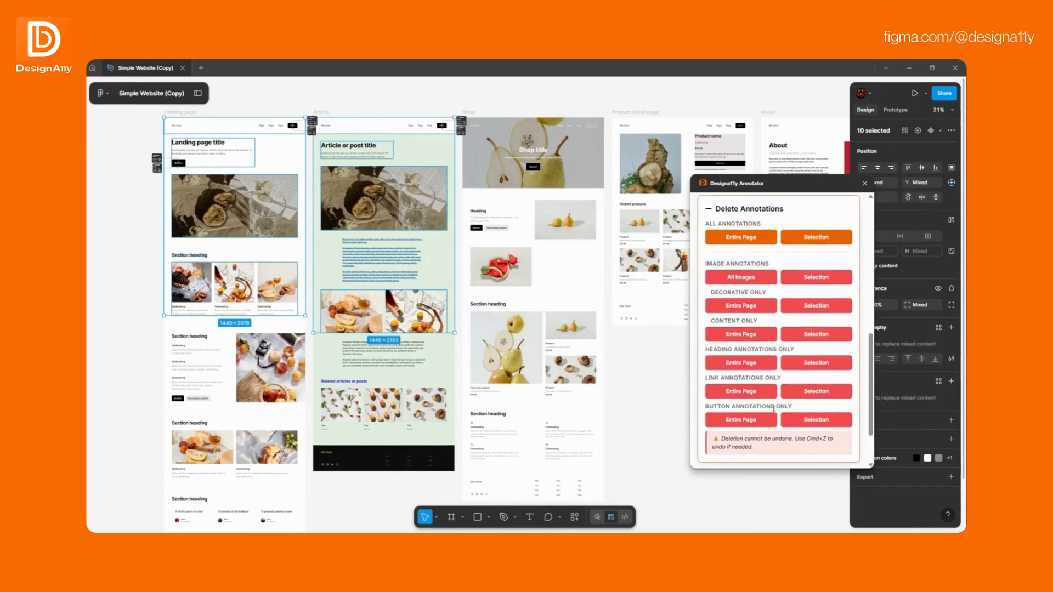
pyautogui.click(801, 416)
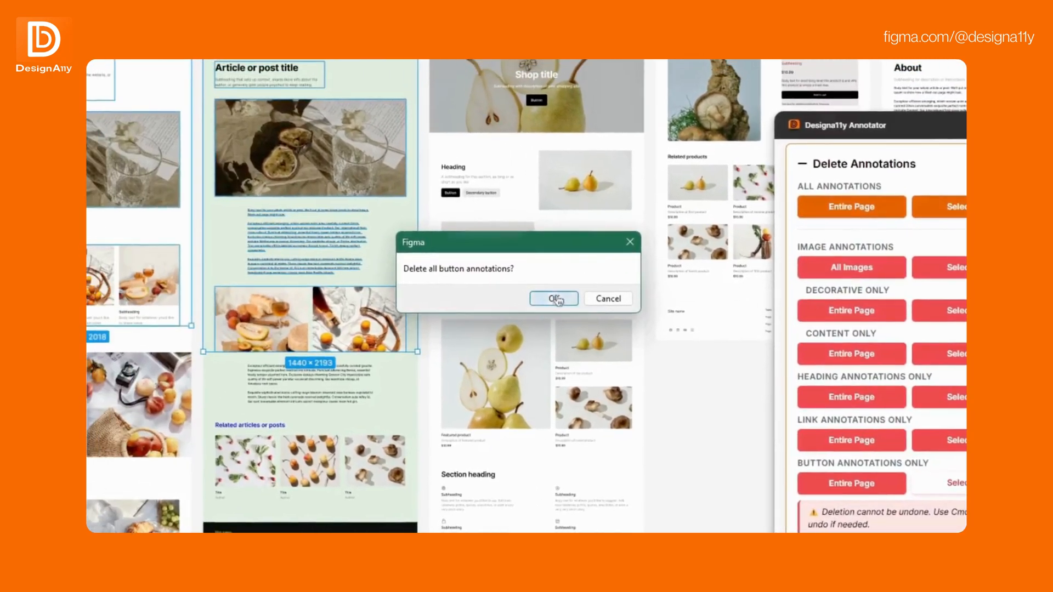
pyautogui.click(327, 259)
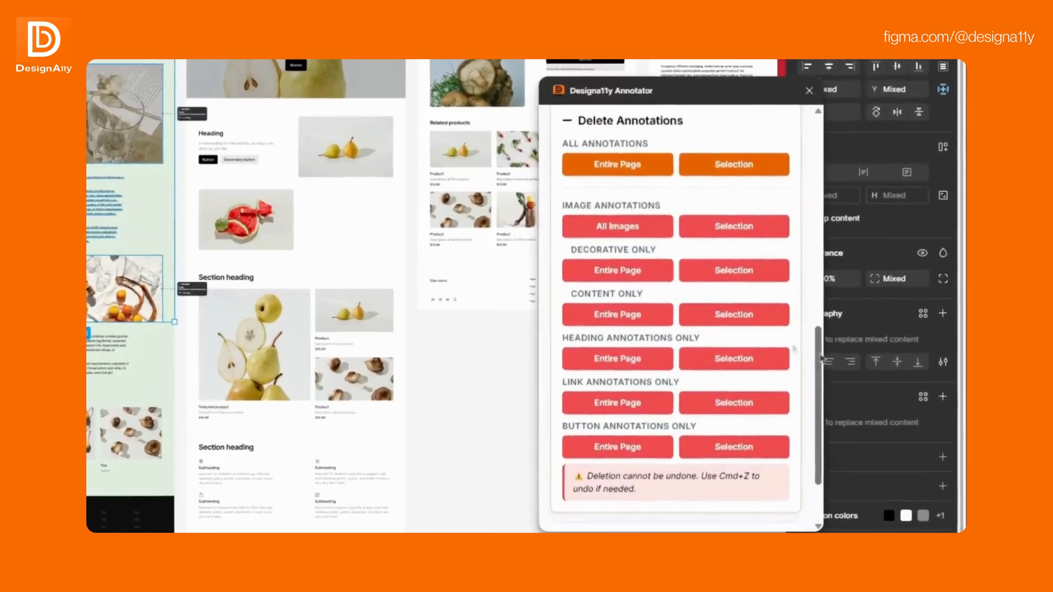
# - List the annotations for the selection and review the summary by type and the entries of all types
pyautogui.moveTo(871, 374); pyautogui.dragTo(872, 399)
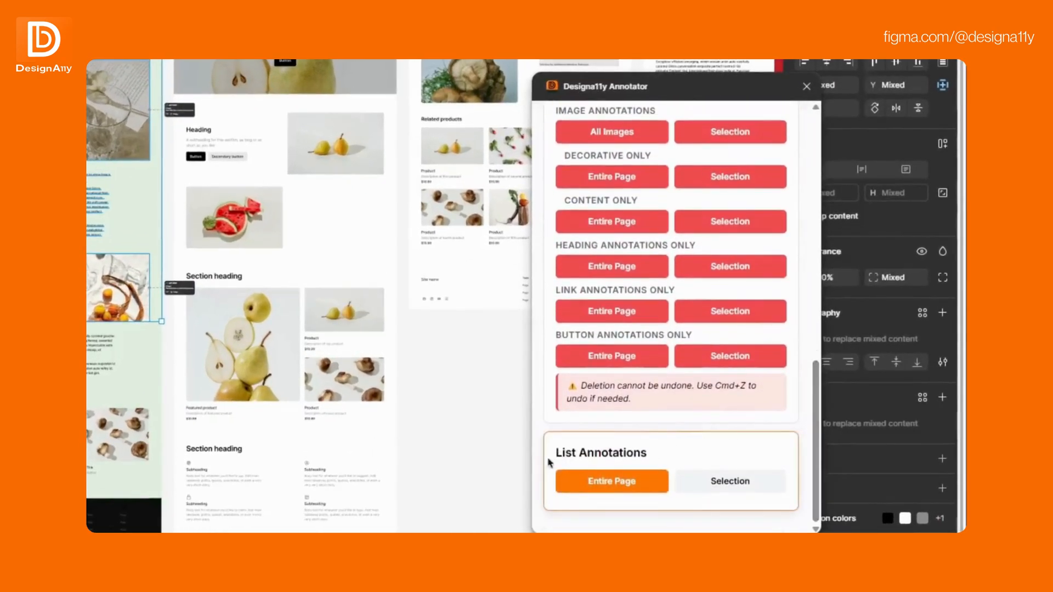
pyautogui.click(730, 483)
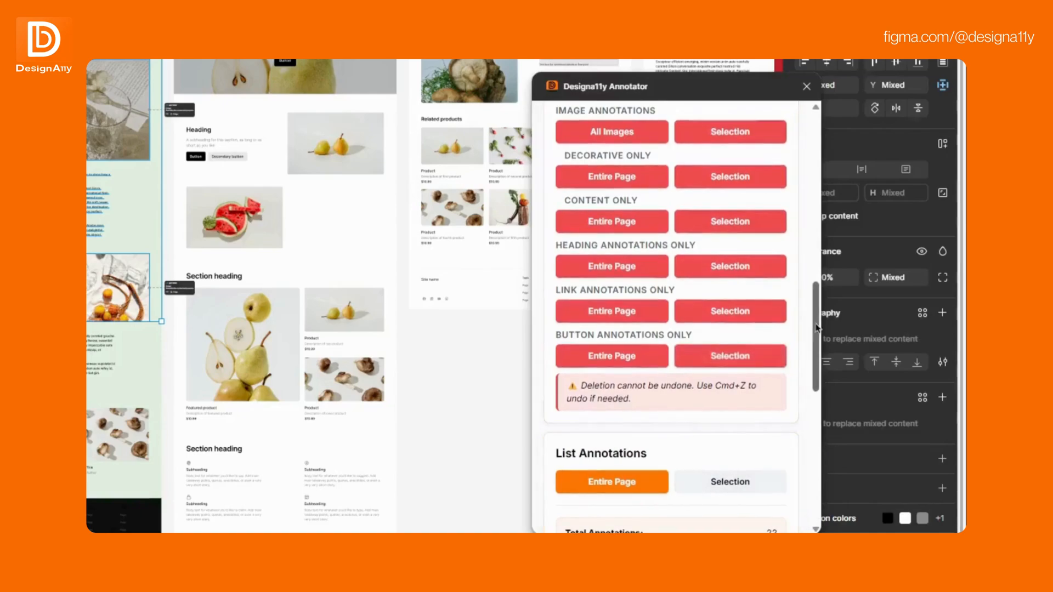
pyautogui.moveTo(817, 328); pyautogui.dragTo(821, 392)
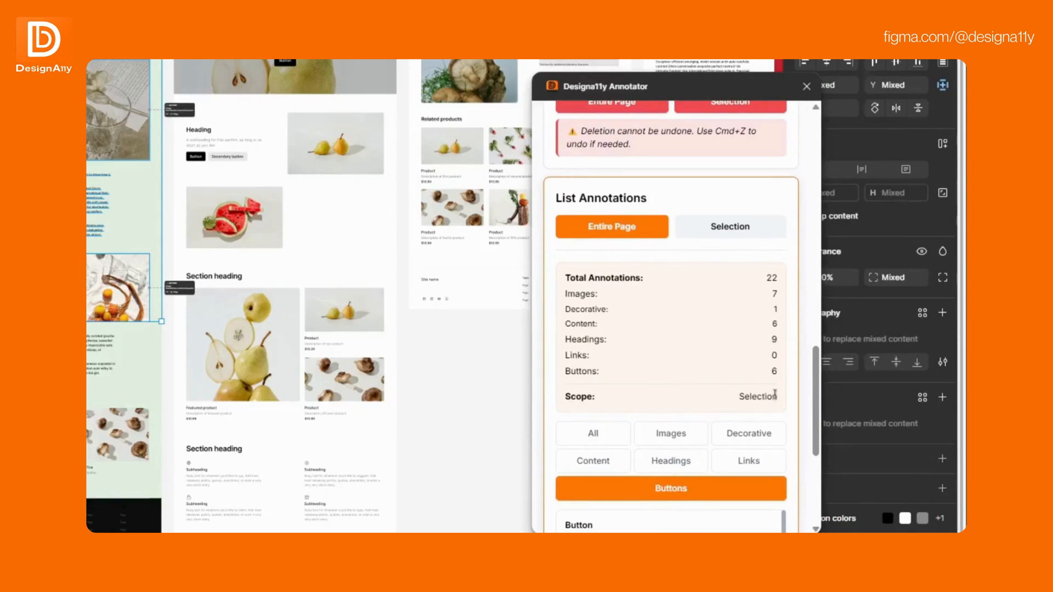
pyautogui.moveTo(814, 384); pyautogui.dragTo(818, 465)
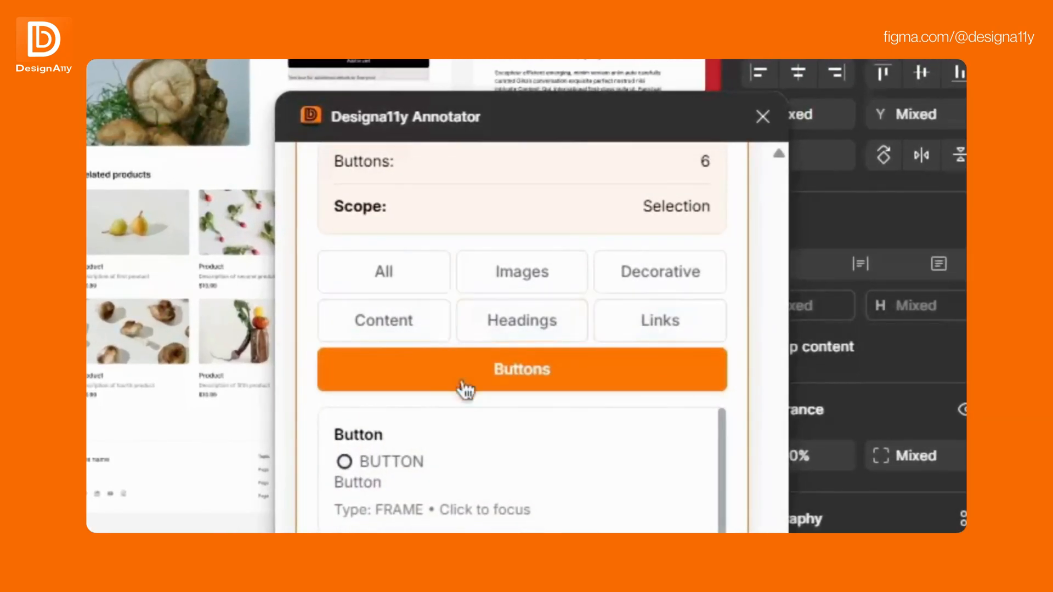
pyautogui.click(402, 276)
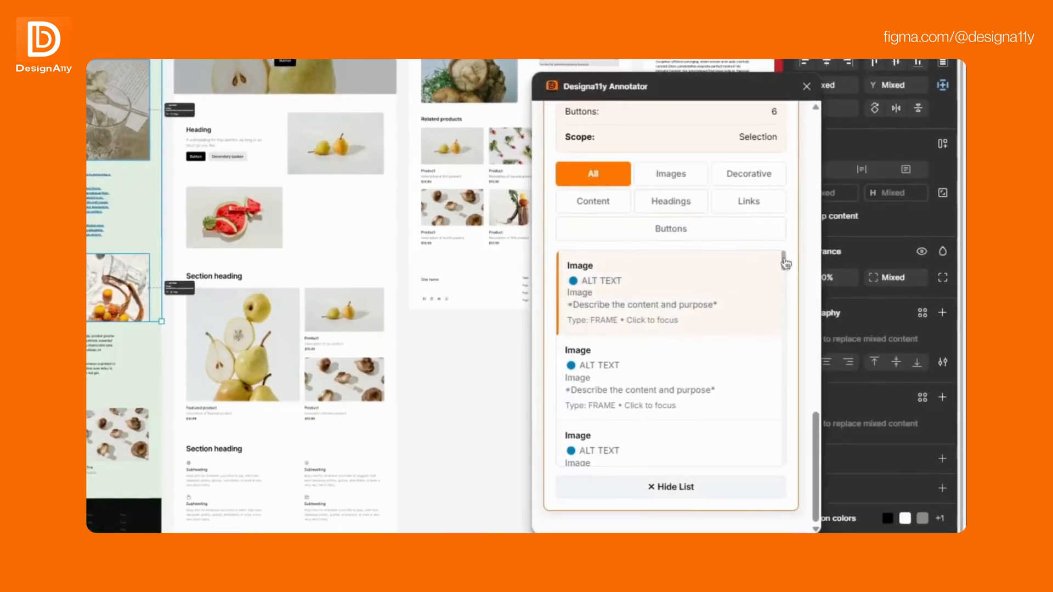
pyautogui.moveTo(785, 269)
pyautogui.mouseDown()
pyautogui.moveTo(784, 379)
pyautogui.moveTo(784, 262)
pyautogui.mouseUp()
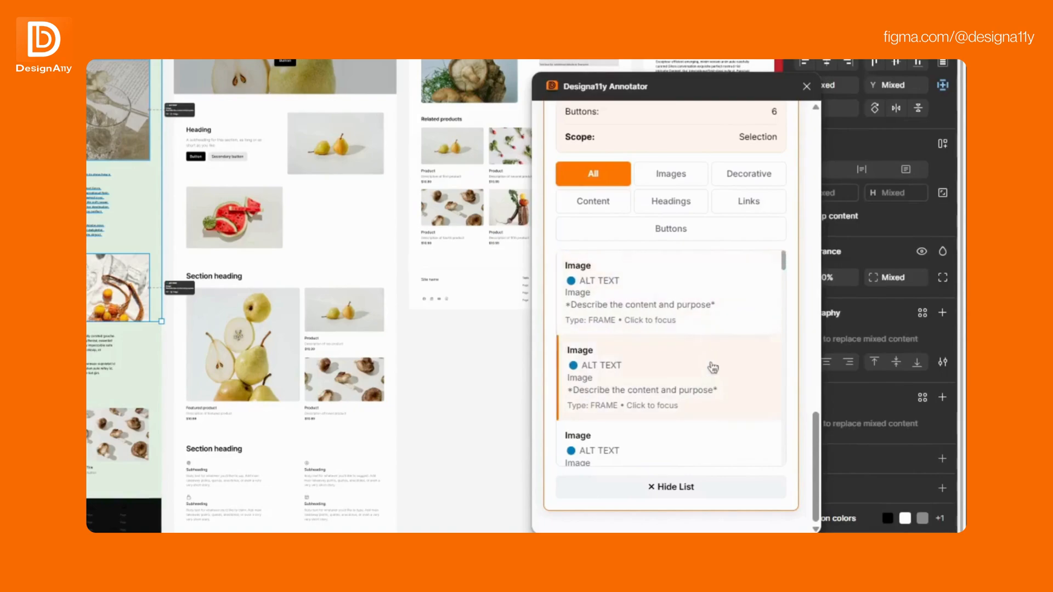
# - Filter the selection's annotation list by images, focus an image entry, and check the decorative and content filters
pyautogui.click(670, 173)
pyautogui.click(629, 293)
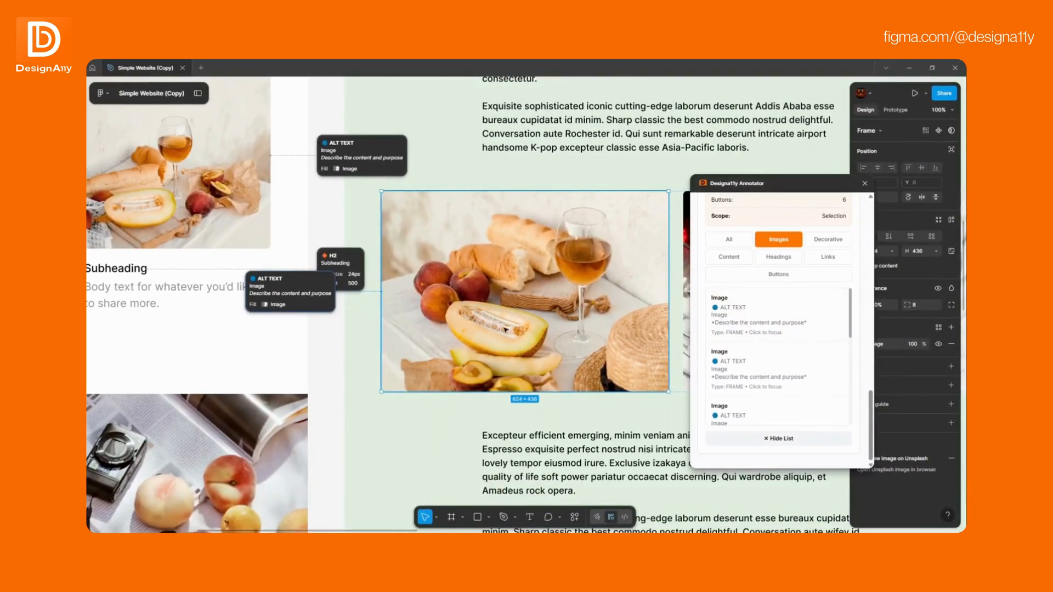
pyautogui.click(817, 245)
pyautogui.click(742, 339)
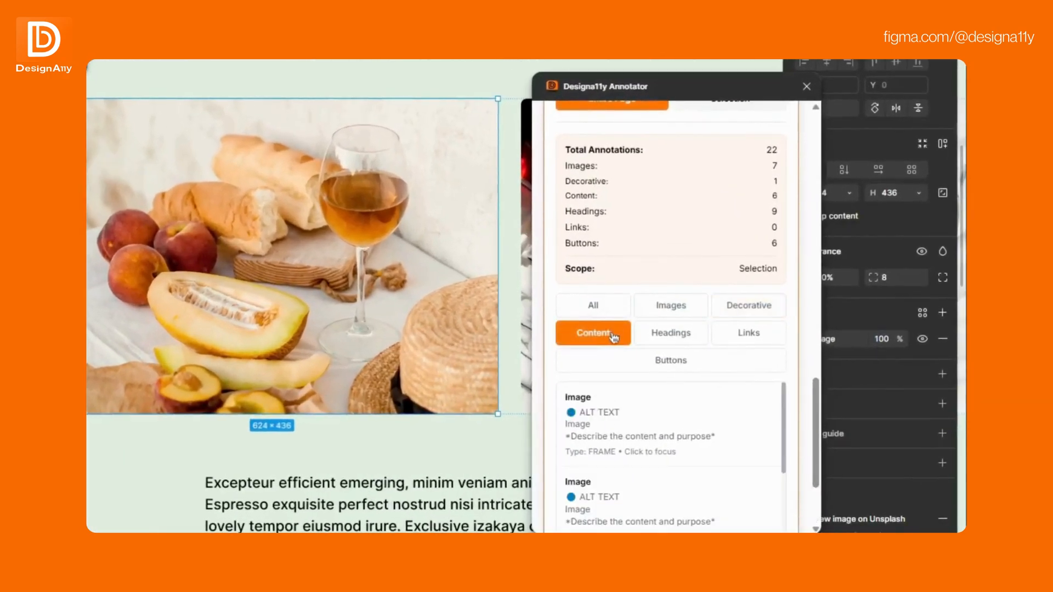
# - Filter the selection's list by headings, focus the "Article or post title" entry, and check the links and buttons filters
pyautogui.click(670, 333)
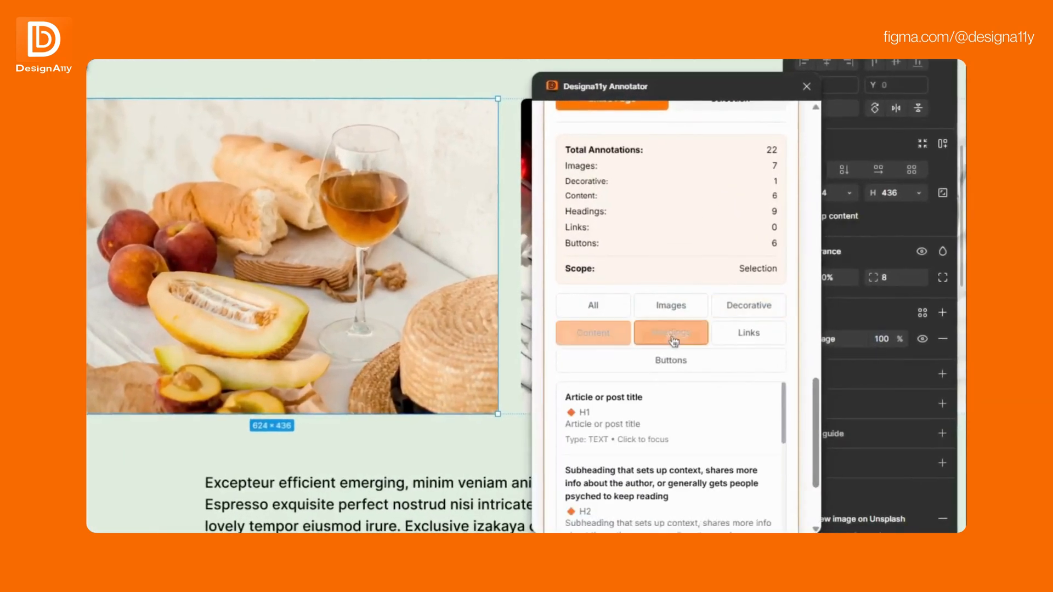
pyautogui.click(764, 410)
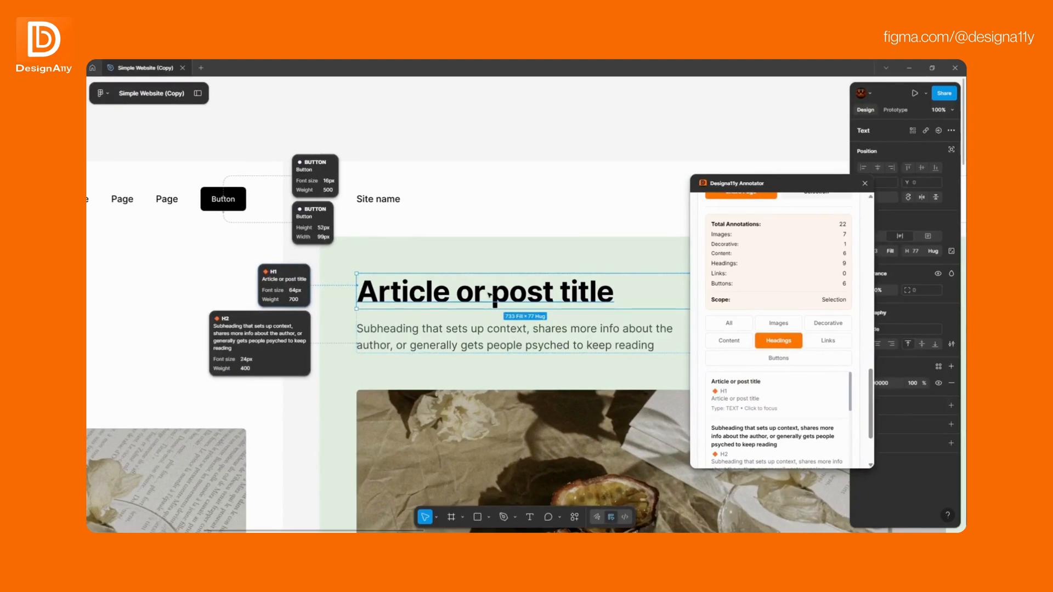
pyautogui.click(828, 341)
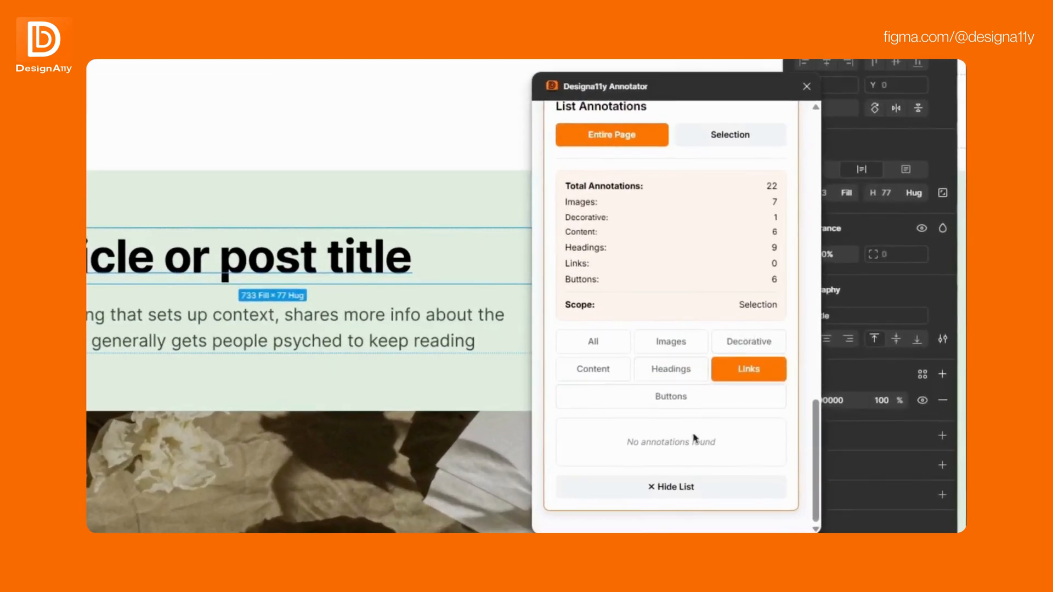
pyautogui.click(680, 400)
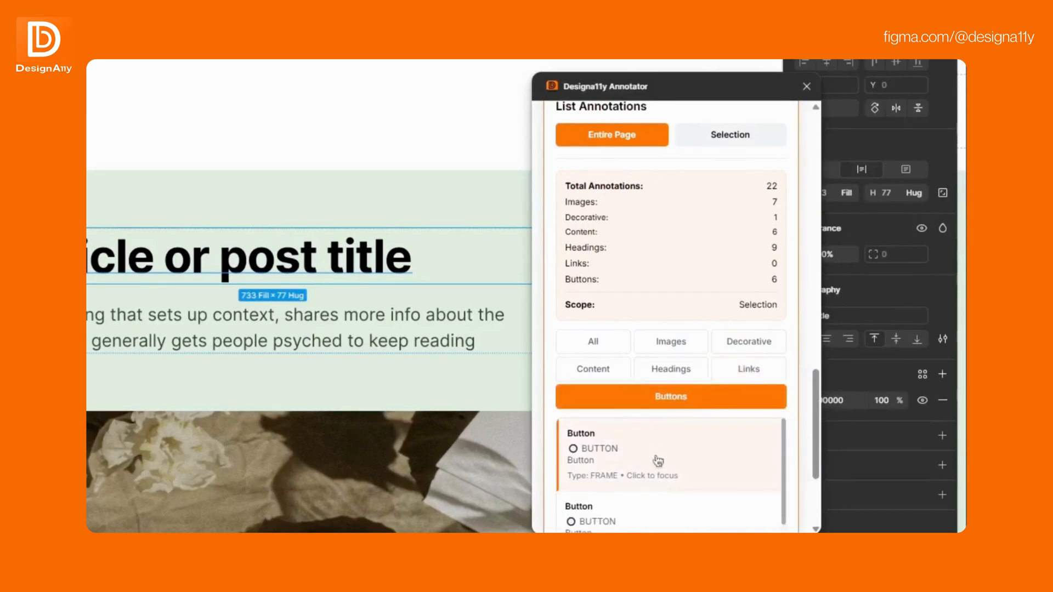